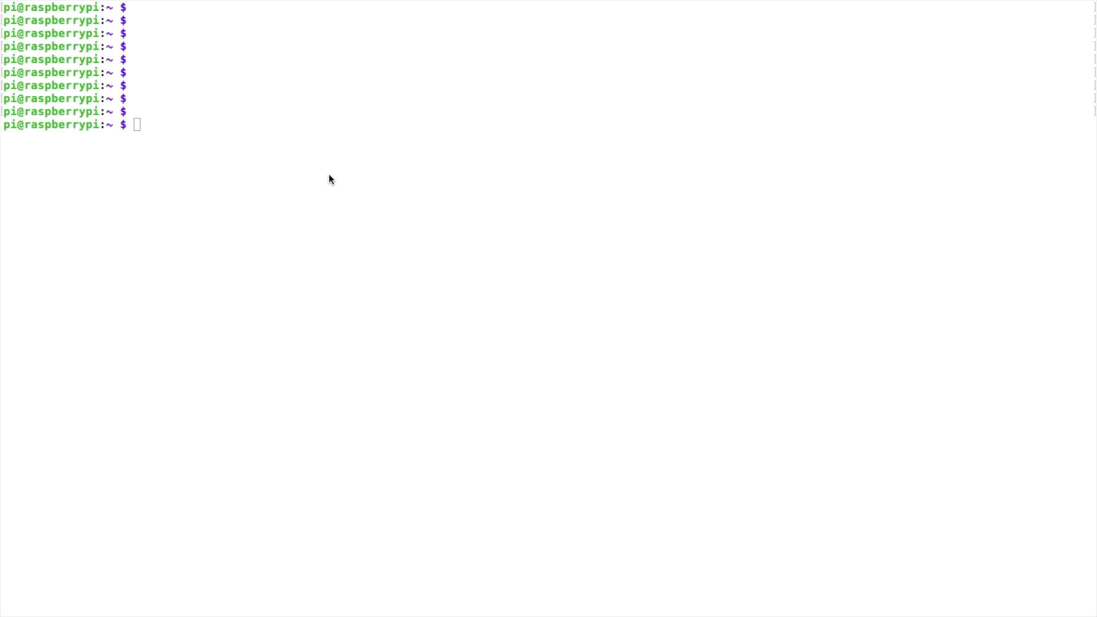
- Install python-gtk2, python-serial and python-libxml2 on the Pi with sudo apt-get -y install
{"action": "left_click", "coordinate": [315, 160]}
{"action": "type", "text": "sudo apt-get -y install python-gtk2 python-serial python-libxml2"}
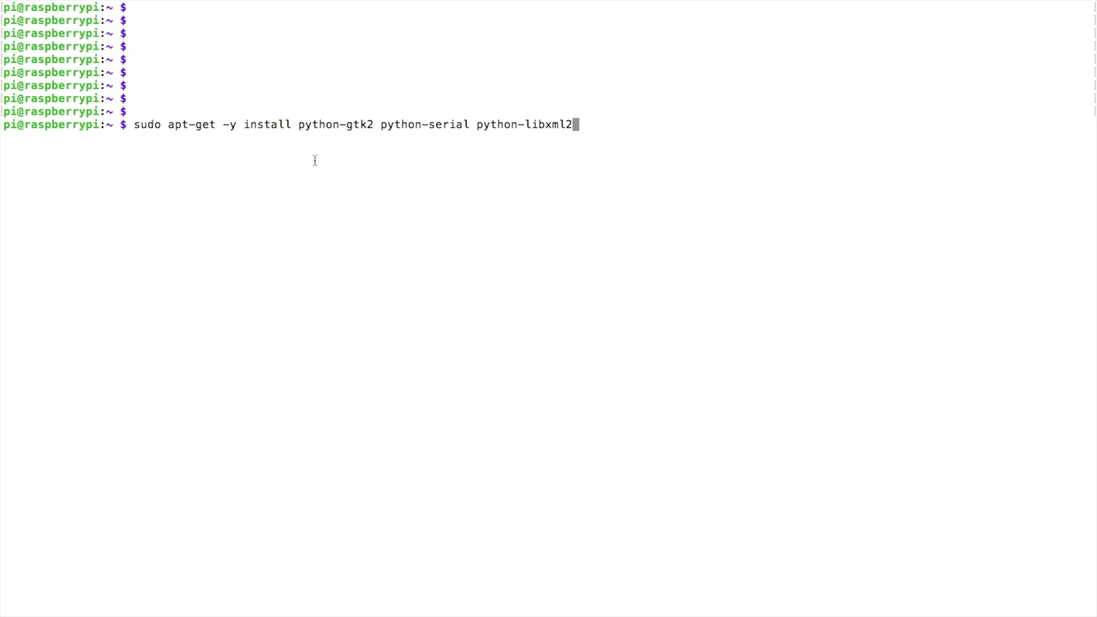
{"action": "key", "text": "Return"}
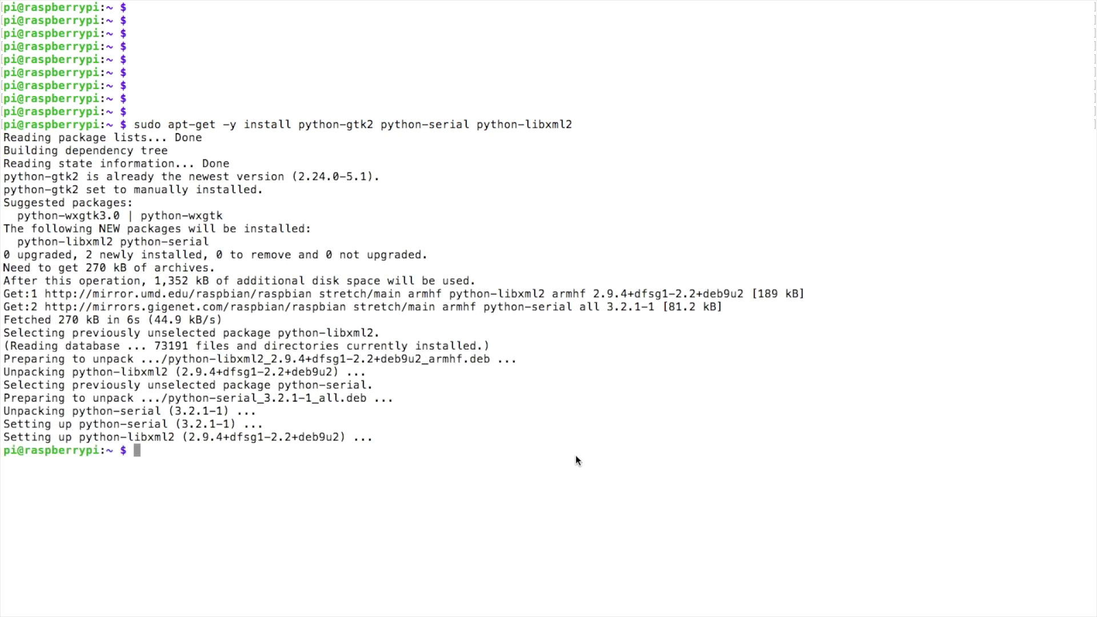
- Clear the install output and list the home folder's contents
{"action": "type", "text": "clear"}
{"action": "key", "text": "Return"}
{"action": "key", "text": "Return"}
{"action": "key", "text": "Return"}
{"action": "key", "text": "Return"}
{"action": "key", "text": "Return"}
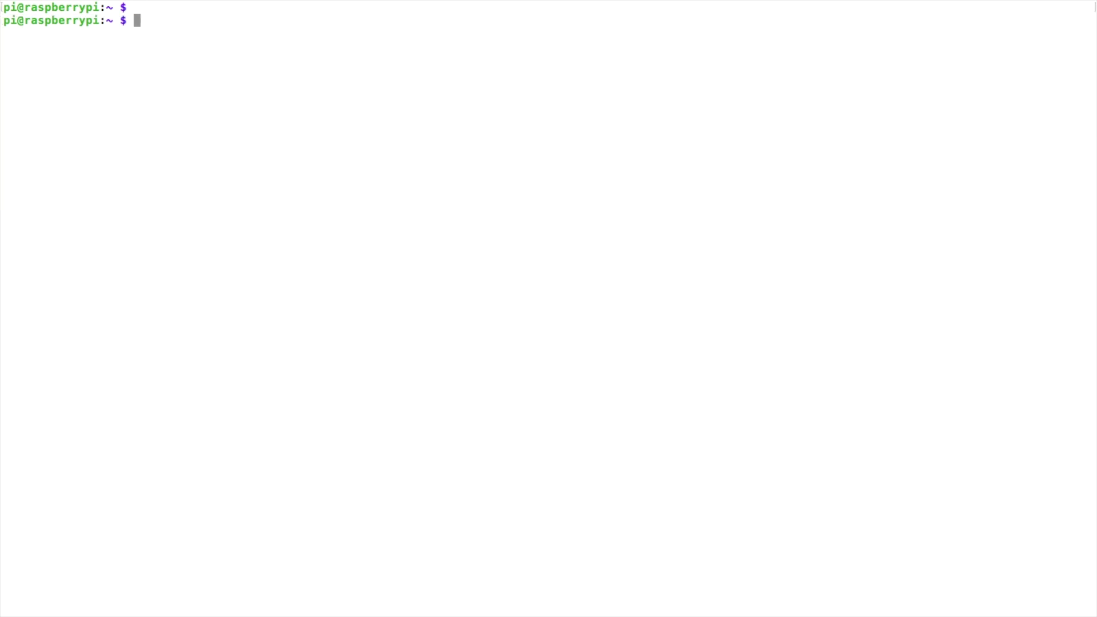
{"action": "key", "text": "Return"}
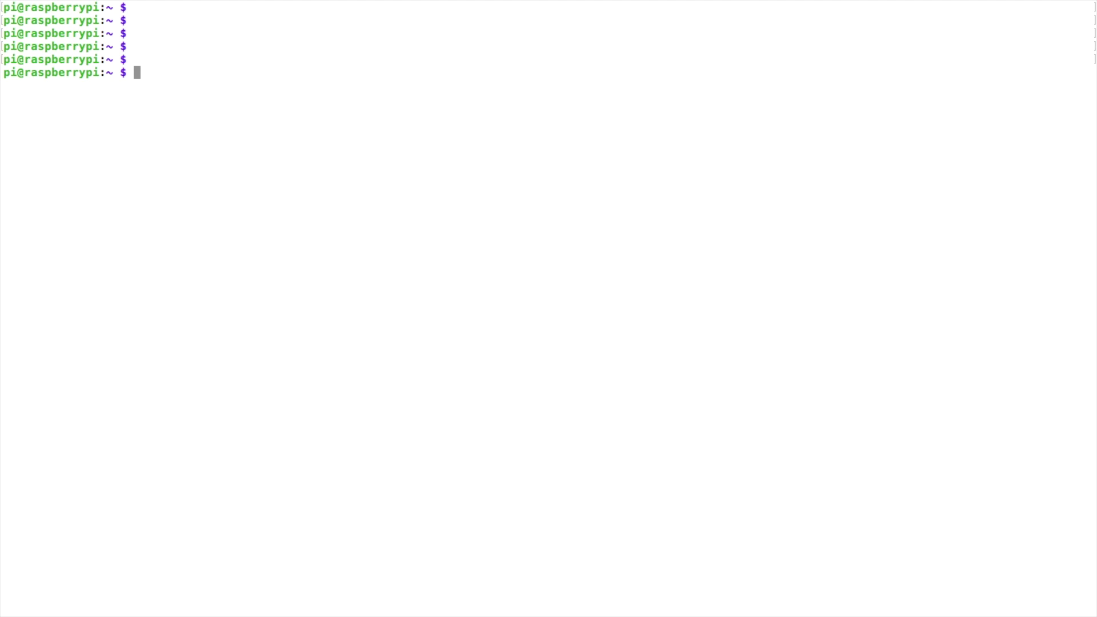
{"action": "type", "text": "ls"}
{"action": "key", "text": "Return"}
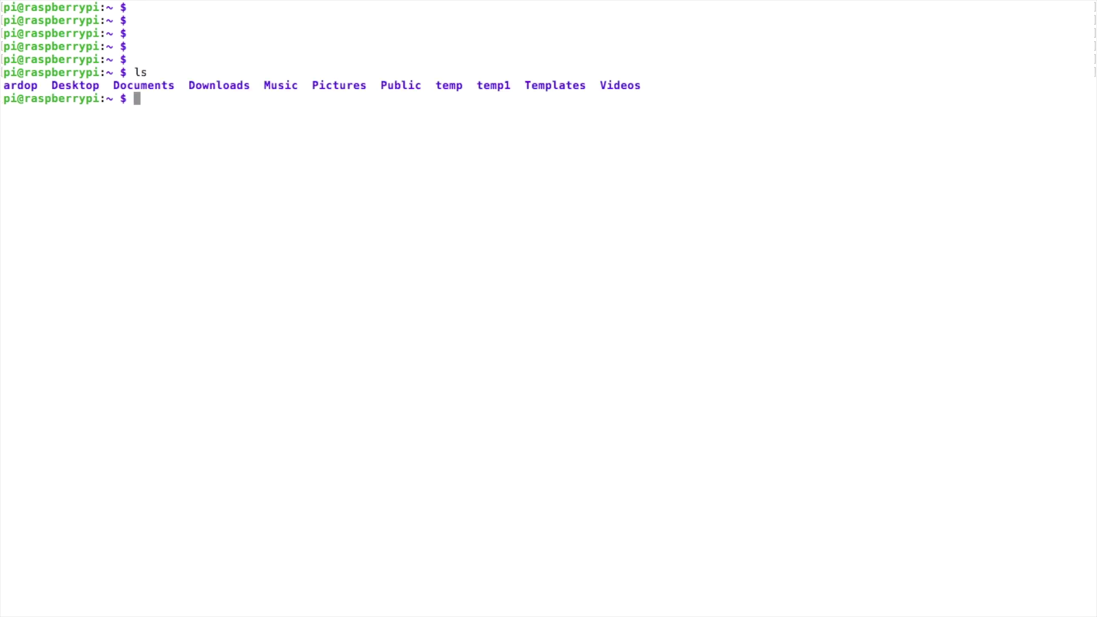
- Create a chirp folder with mkdir and cd into it
{"action": "type", "text": "mkdir chirp"}
{"action": "key", "text": "Return"}
{"action": "key", "text": "Return"}
{"action": "key", "text": "Return"}
{"action": "type", "text": "cd "}
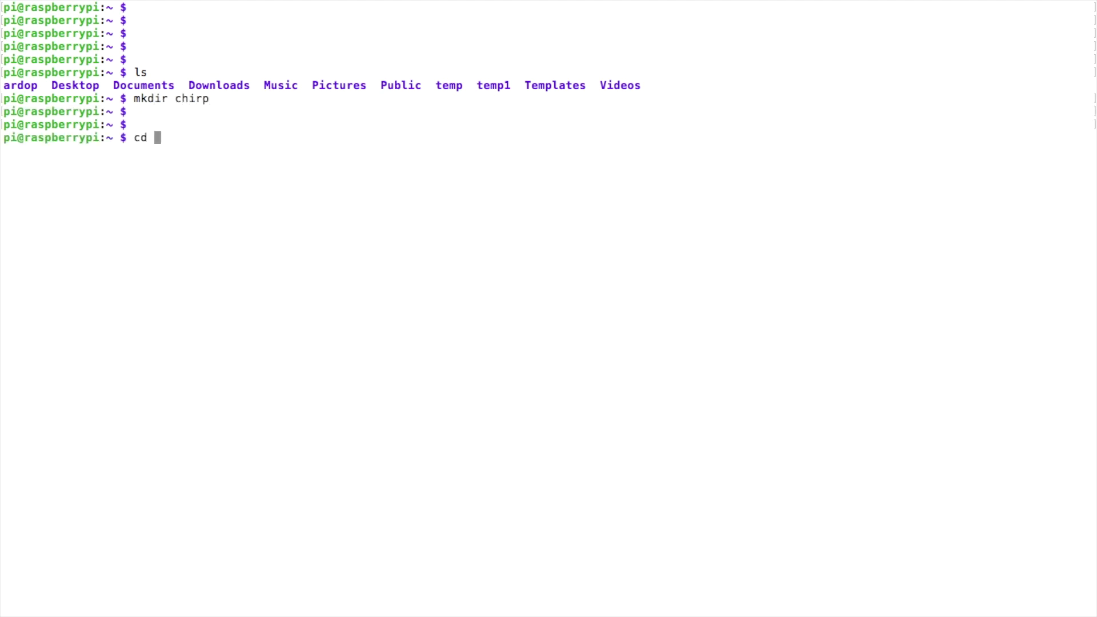
{"action": "type", "text": "chirp"}
{"action": "key", "text": "Return"}
{"action": "key", "text": "Return"}
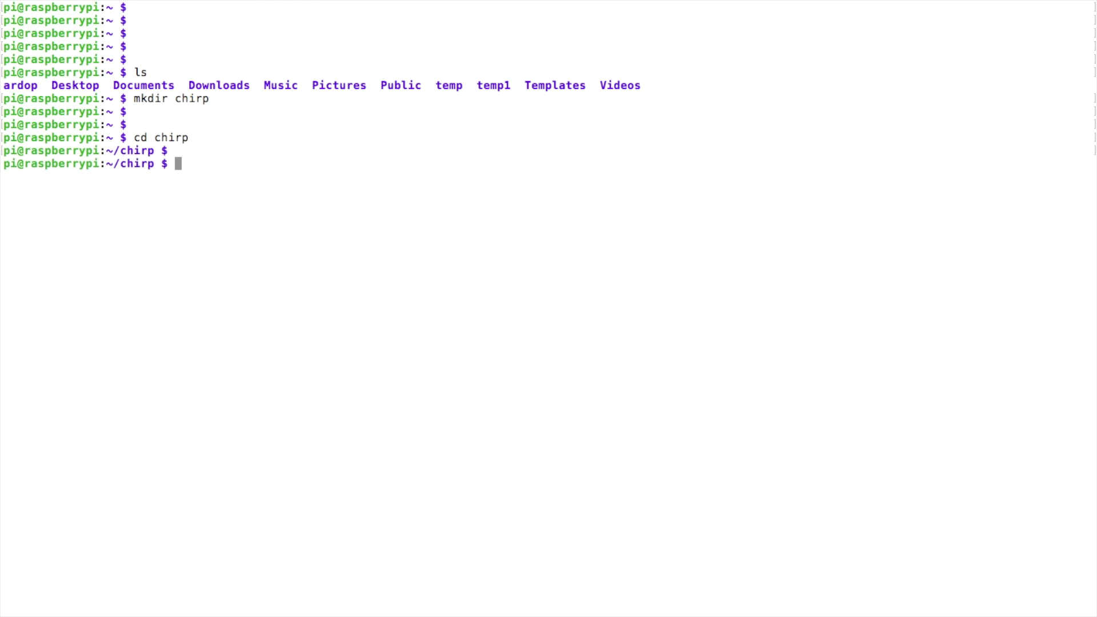
{"action": "key", "text": "Return"}
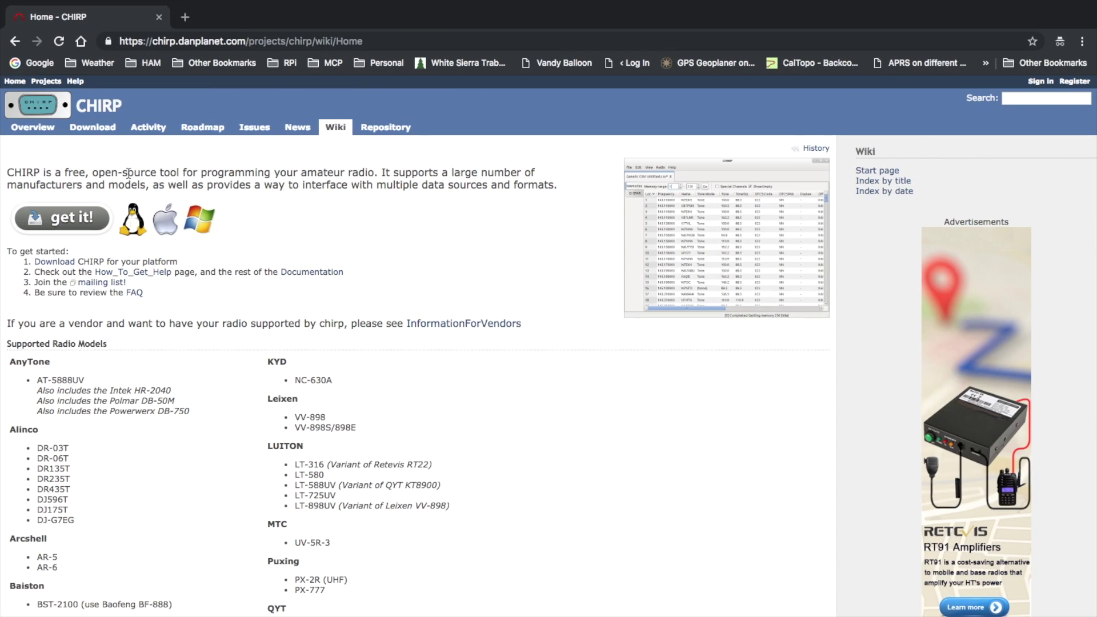
- Copy the link address of chirp-daily-20180906.tar.gz from the CHIRP daily-build LATEST listing
{"action": "left_click", "coordinate": [93, 129]}
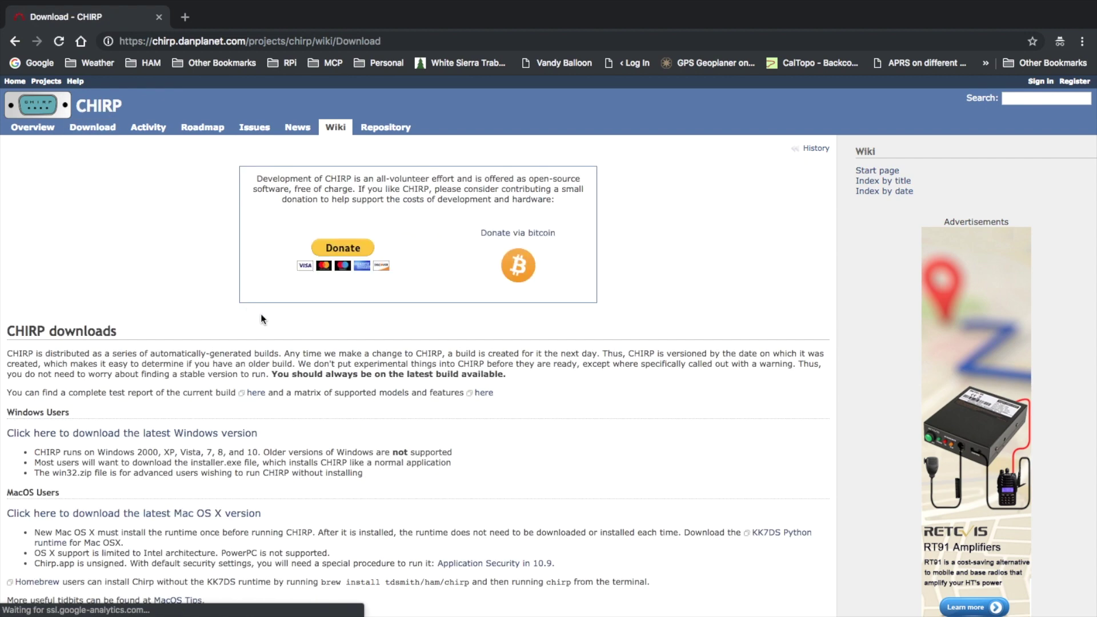
{"action": "scroll", "coordinate": [200, 341], "scroll_direction": "down", "scroll_amount": 5}
{"action": "scroll", "coordinate": [199, 342], "scroll_direction": "down", "scroll_amount": 2}
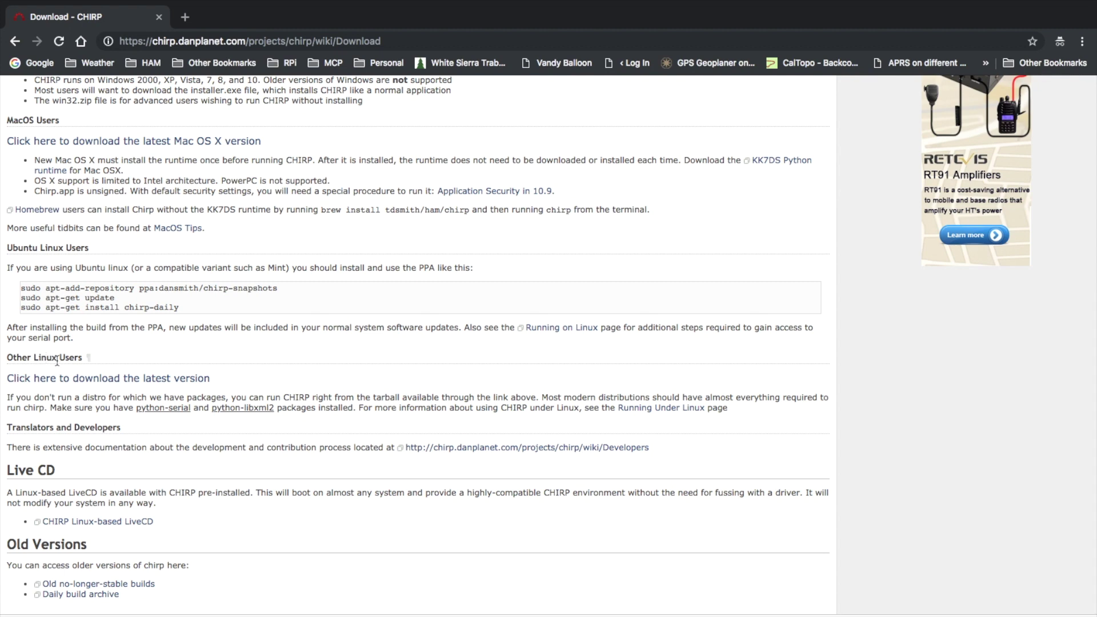
{"action": "left_click", "coordinate": [84, 379]}
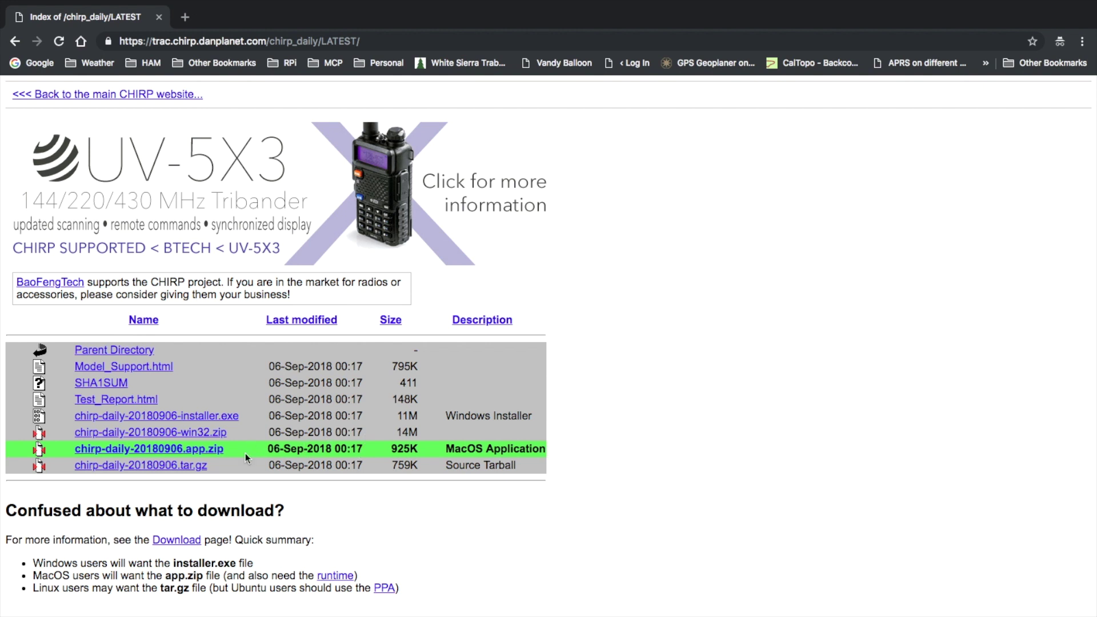
{"action": "right_click", "coordinate": [163, 467]}
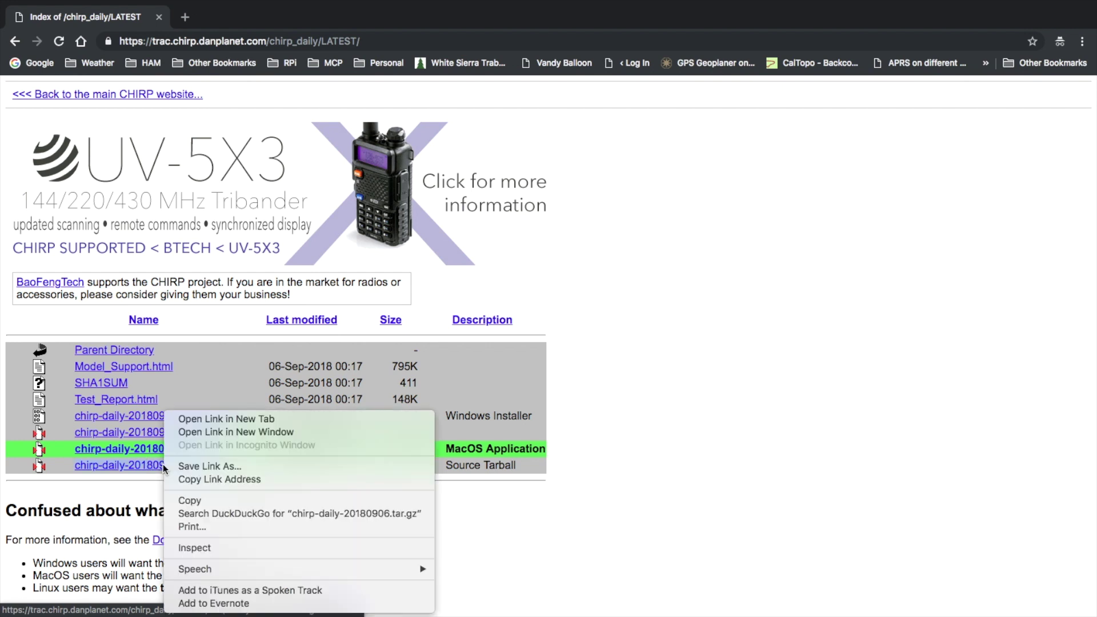
{"action": "left_click", "coordinate": [208, 480]}
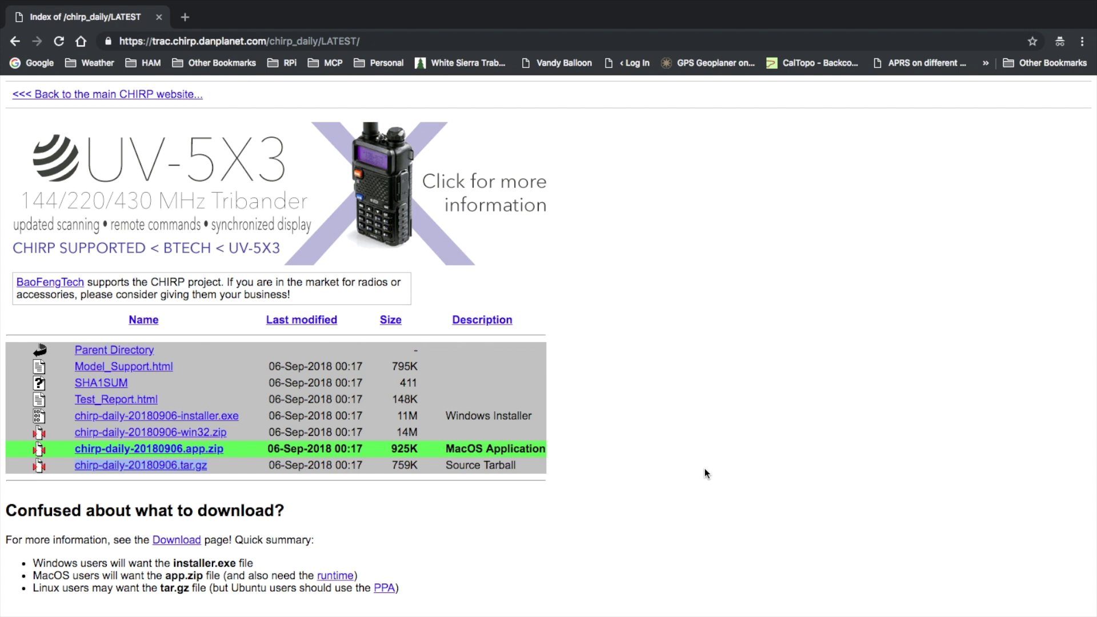
- Download the tarball with wget --no-check-certificate and list ~/chirp to confirm it arrived
{"action": "key", "text": "super+Tab"}
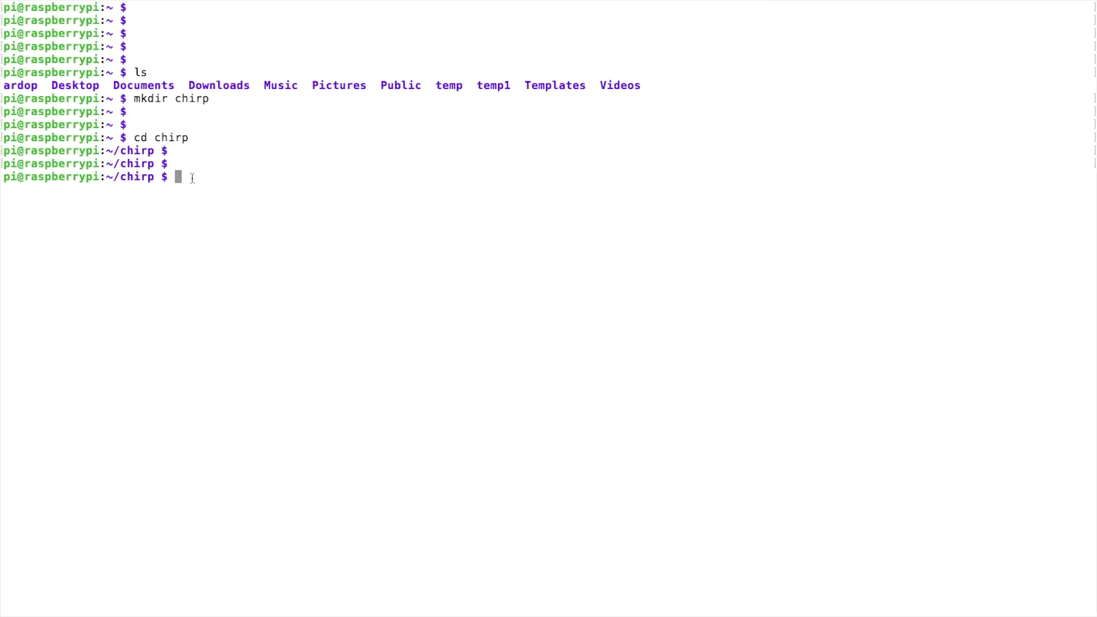
{"action": "type", "text": "wget --no-check-certificate"}
{"action": "key", "text": "ctrl+shift+v"}
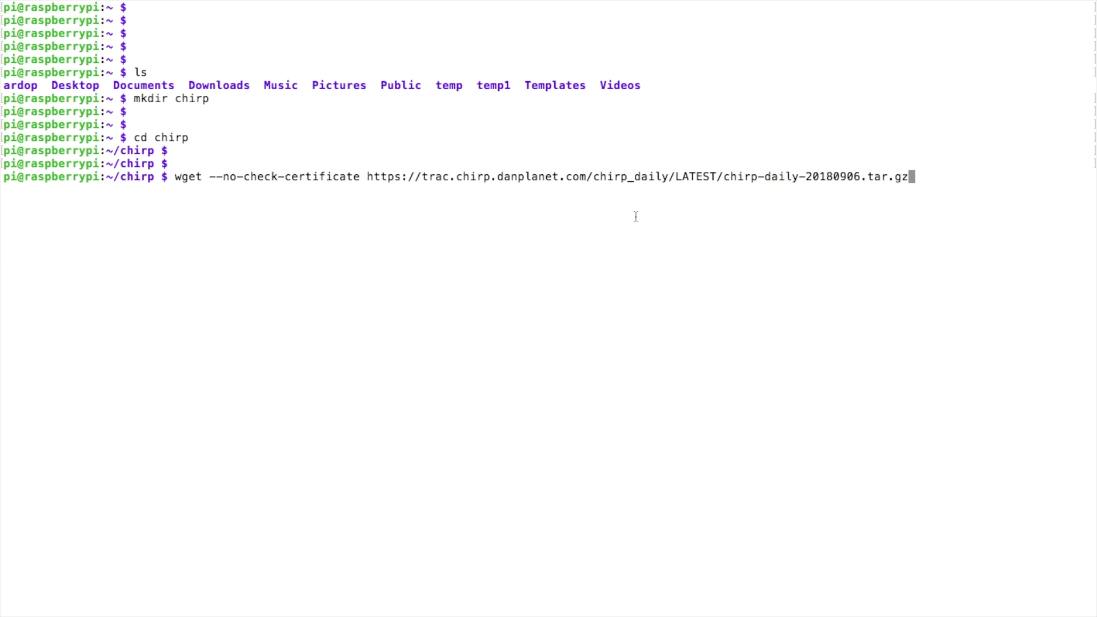
{"action": "key", "text": "Return"}
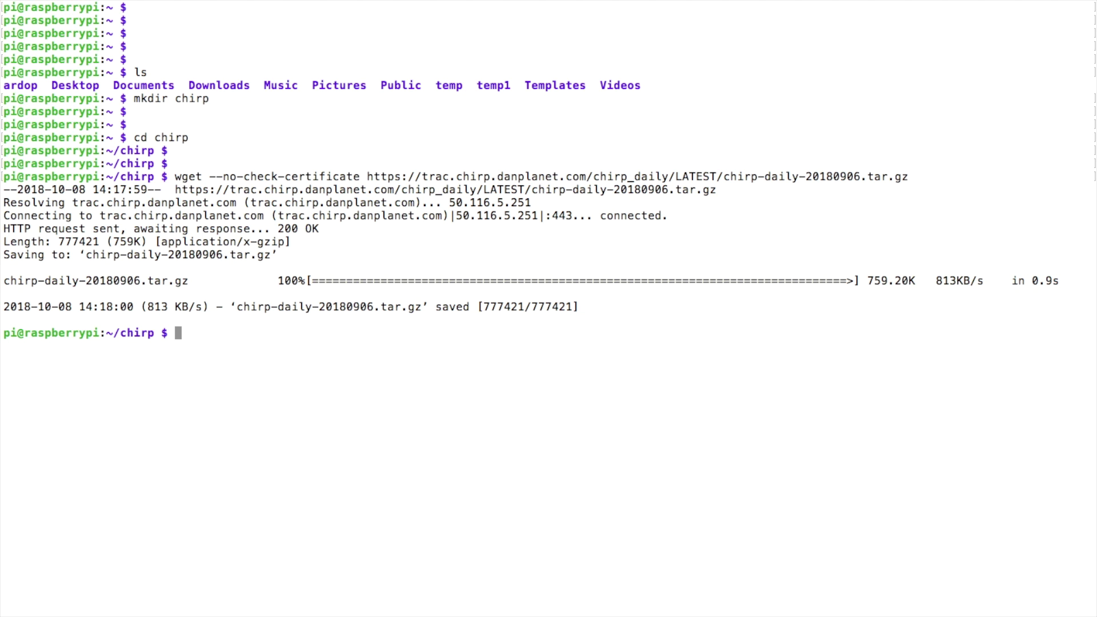
{"action": "type", "text": "ls"}
{"action": "key", "text": "Return"}
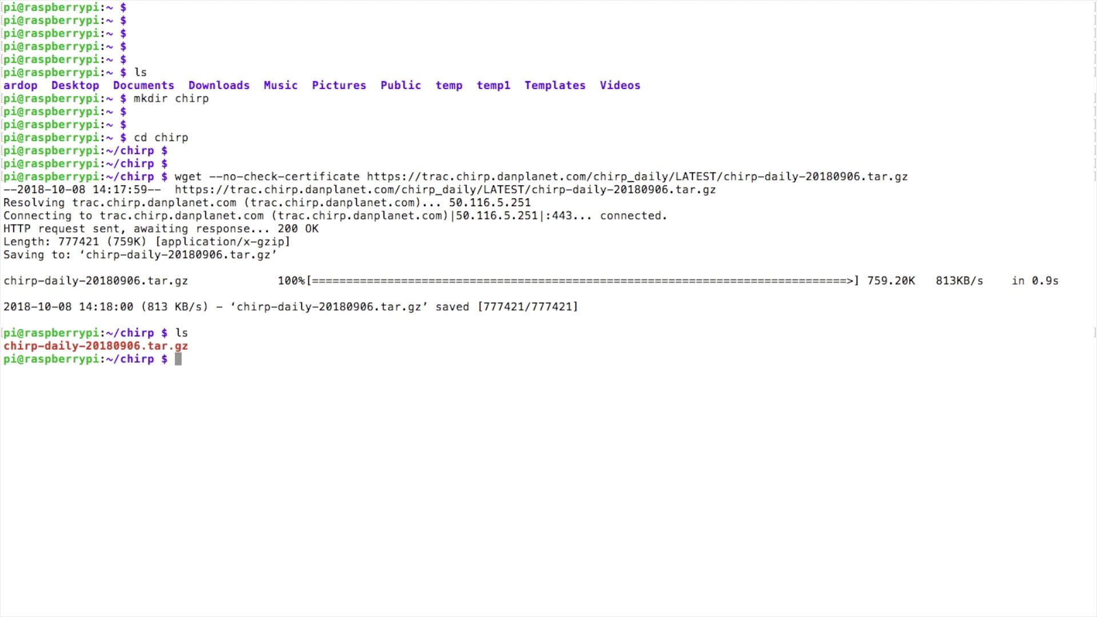
- Extract chirp-daily-20180906.tar.gz with tar xzf
{"action": "left_click_drag", "start_coordinate": [197, 346], "coordinate": [5, 346]}
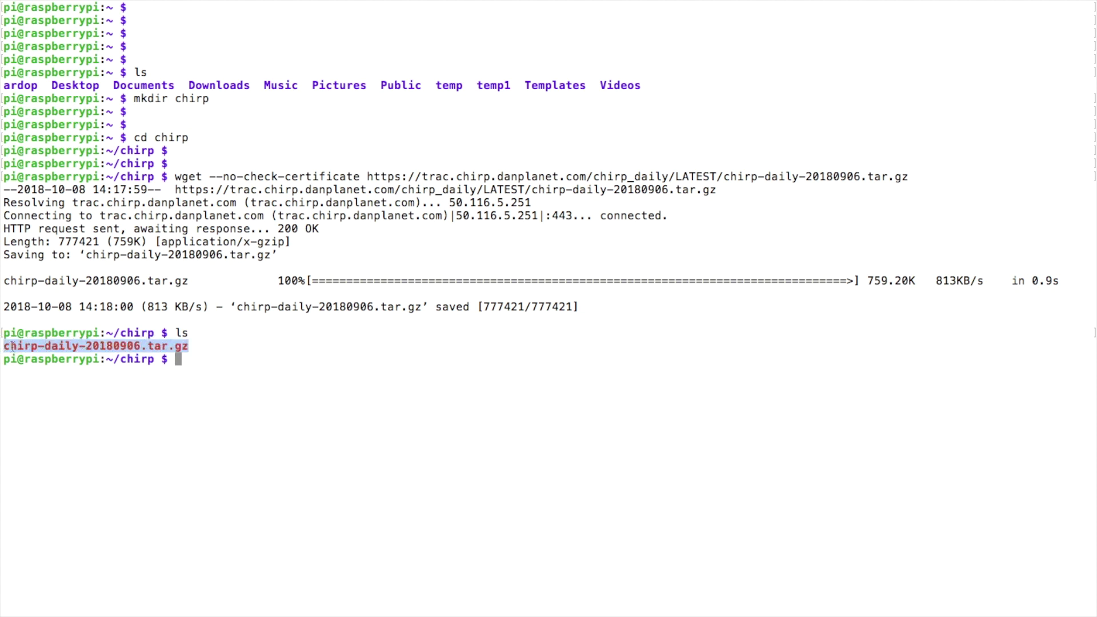
{"action": "left_click", "coordinate": [201, 366]}
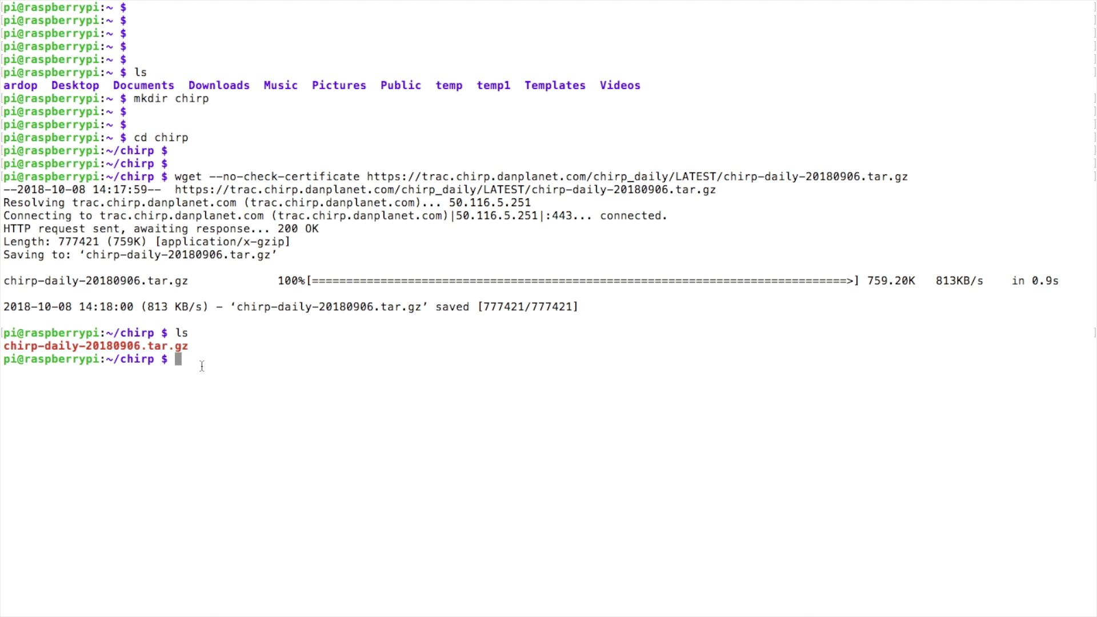
{"action": "type", "text": "tar xzf"}
{"action": "key", "text": "Tab"}
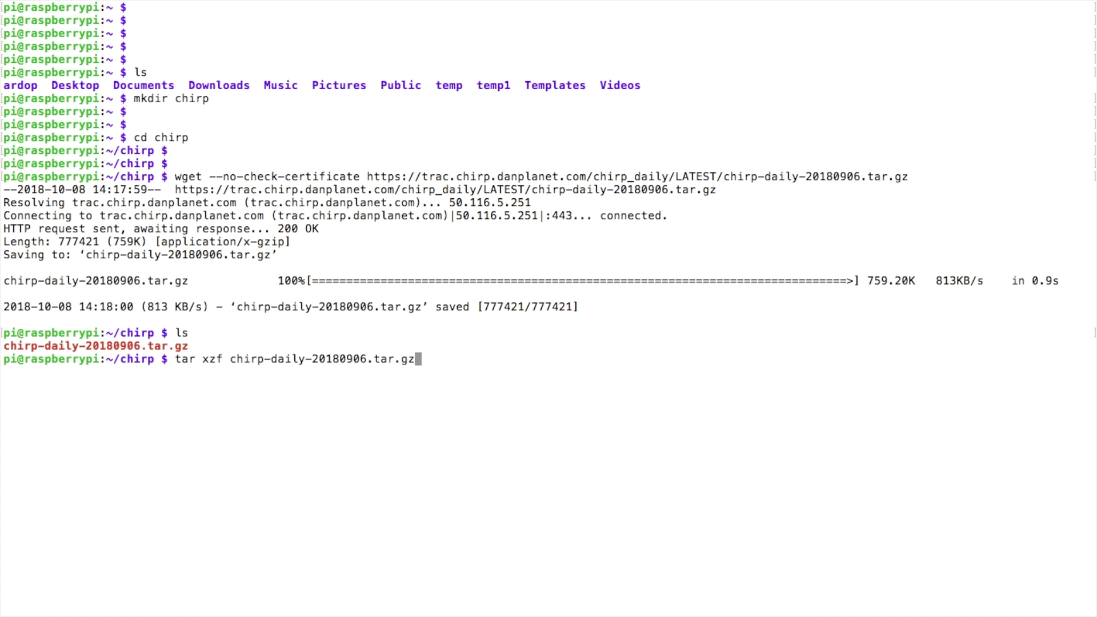
{"action": "key", "text": "Return"}
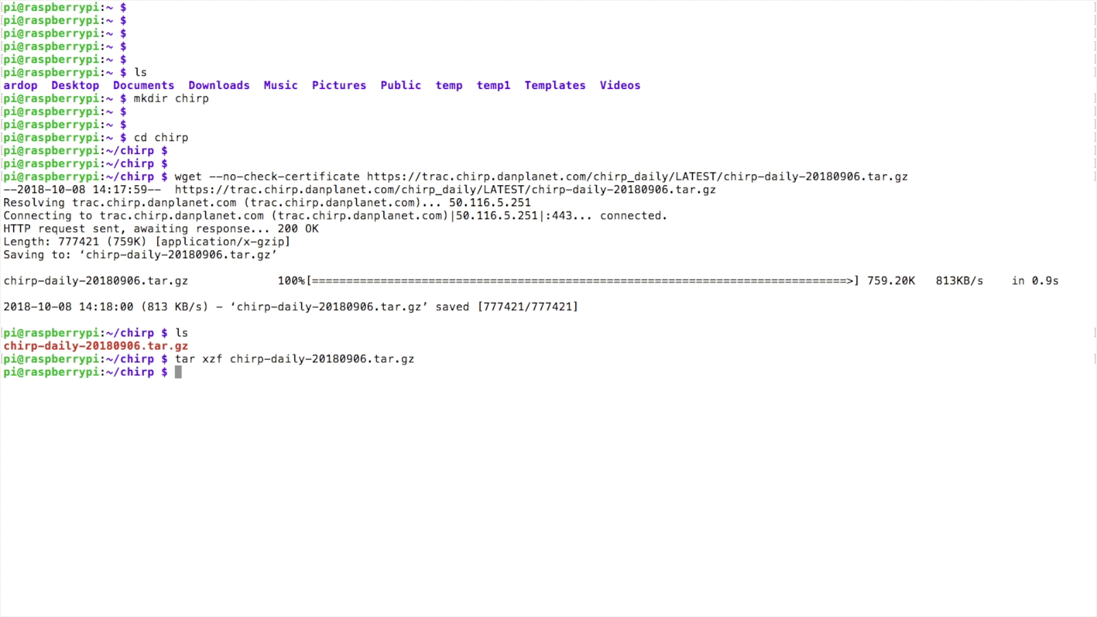
- Clear the screen and list the new chirp-daily-20180906 folder beside the tarball
{"action": "type", "text": "clear"}
{"action": "key", "text": "Return"}
{"action": "key", "text": "Return"}
{"action": "key", "text": "Return"}
{"action": "key", "text": "Return"}
{"action": "key", "text": "Return"}
{"action": "key", "text": "Return"}
{"action": "key", "text": "Return"}
{"action": "key", "text": "Return"}
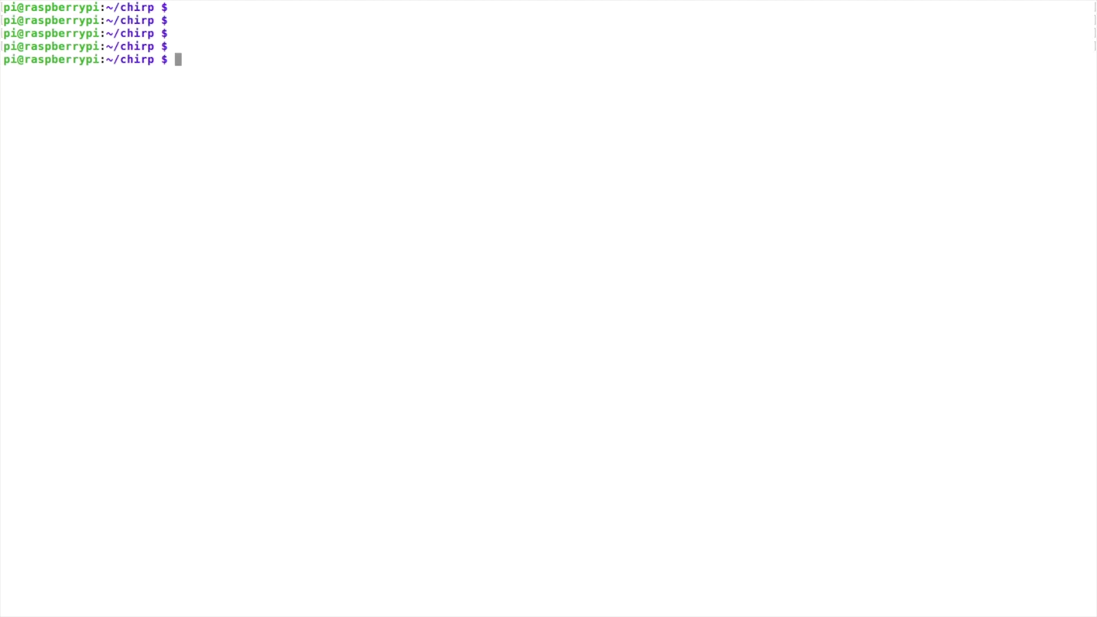
{"action": "key", "text": "Return"}
{"action": "type", "text": "ls"}
{"action": "key", "text": "Return"}
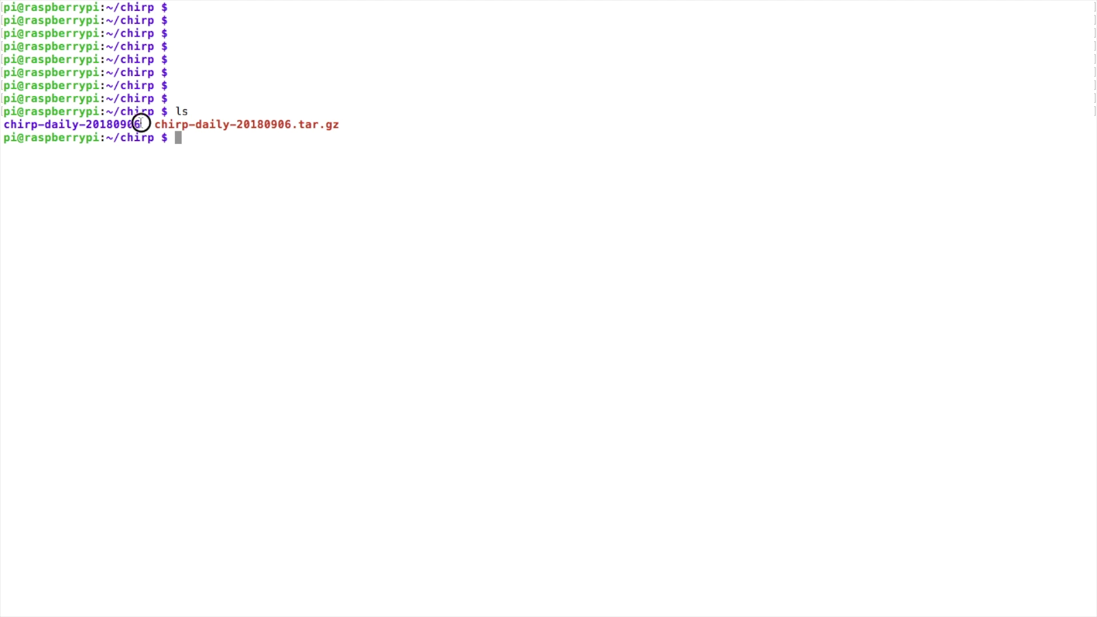
{"action": "left_click_drag", "start_coordinate": [142, 124], "coordinate": [6, 124]}
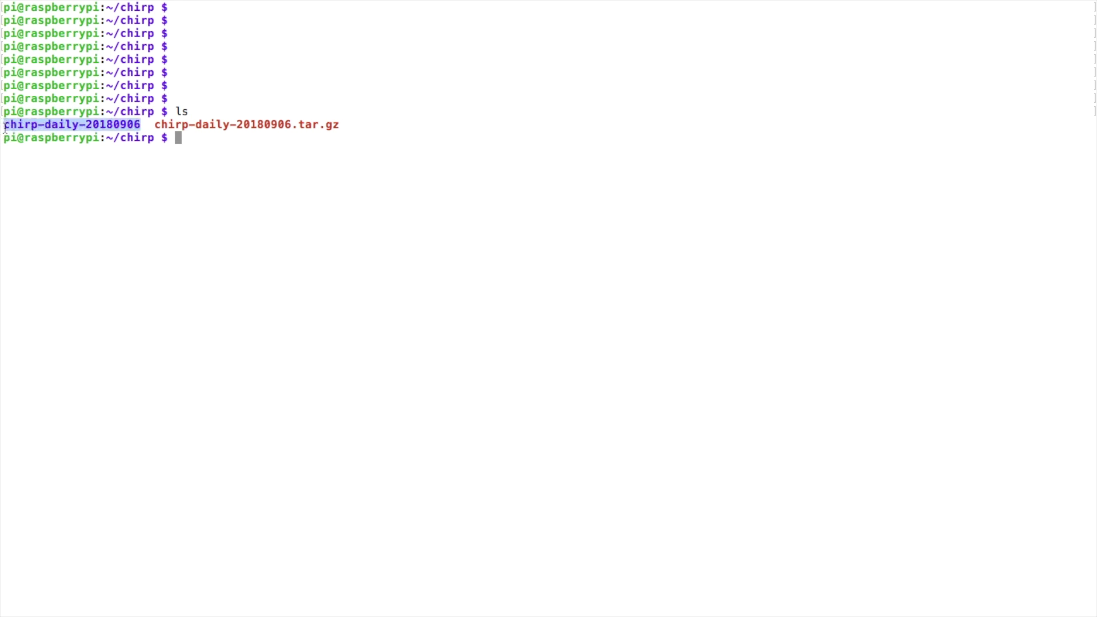
{"action": "left_click", "coordinate": [186, 137]}
- Change into chirp-daily-20180906 and list its files, including setup.py and chirpw
{"action": "type", "text": "cd"}
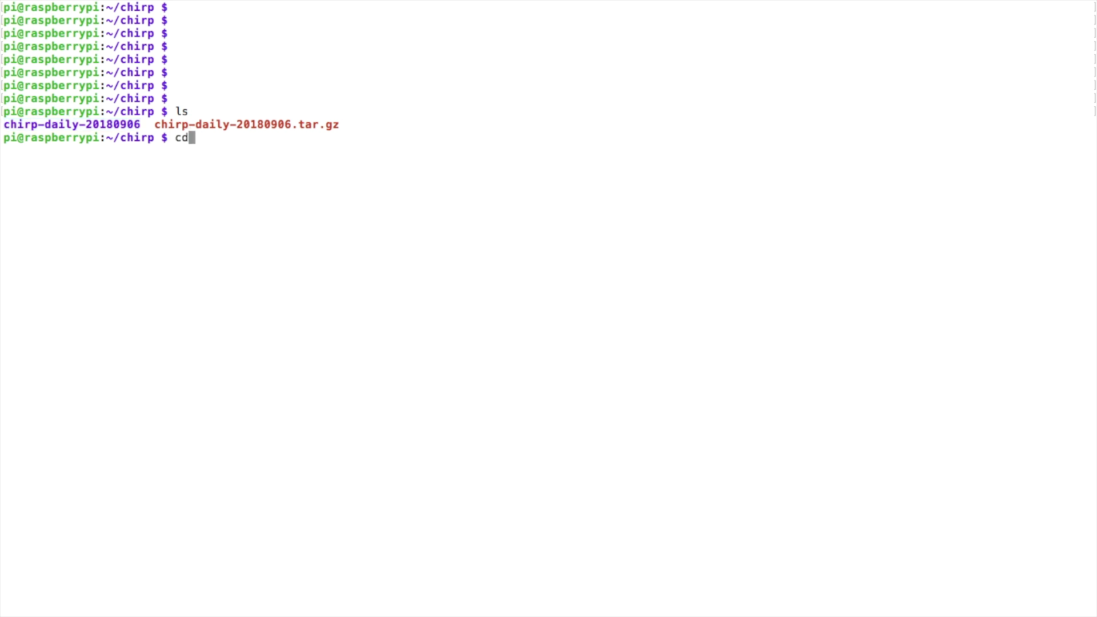
{"action": "key", "text": "super+v"}
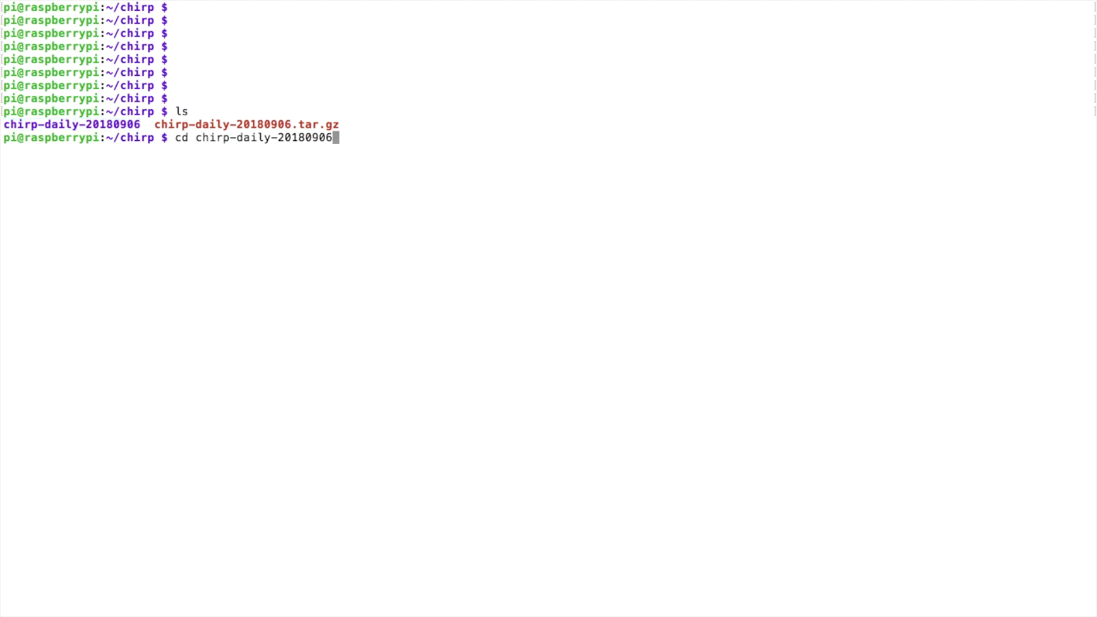
{"action": "key", "text": "Return"}
{"action": "type", "text": "ls"}
{"action": "key", "text": "Return"}
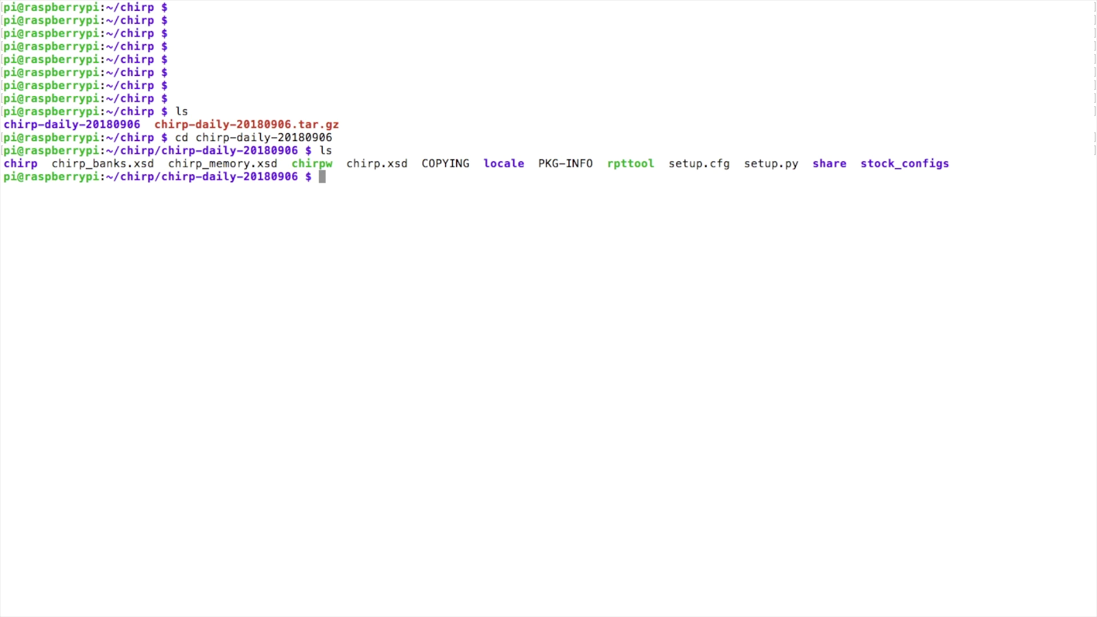
- Install CHIRP by running sudo python setup.py install
{"action": "key", "text": "Return"}
{"action": "key", "text": "Return"}
{"action": "key", "text": "Return"}
{"action": "key", "text": "Return"}
{"action": "type", "text": "sudo python setup.py install"}
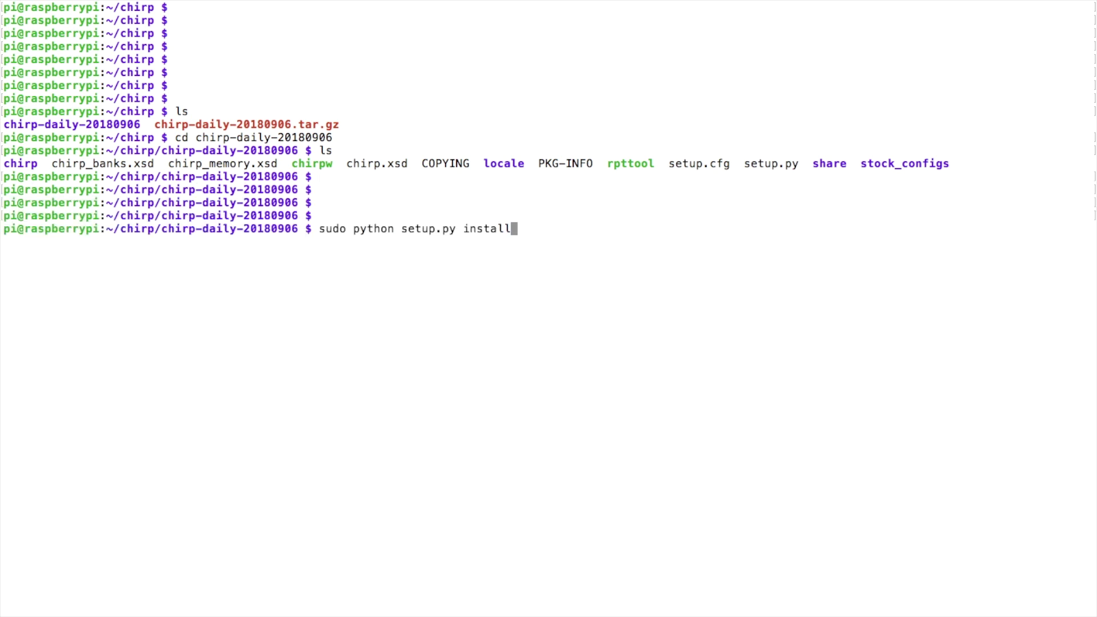
{"action": "key", "text": "Return"}
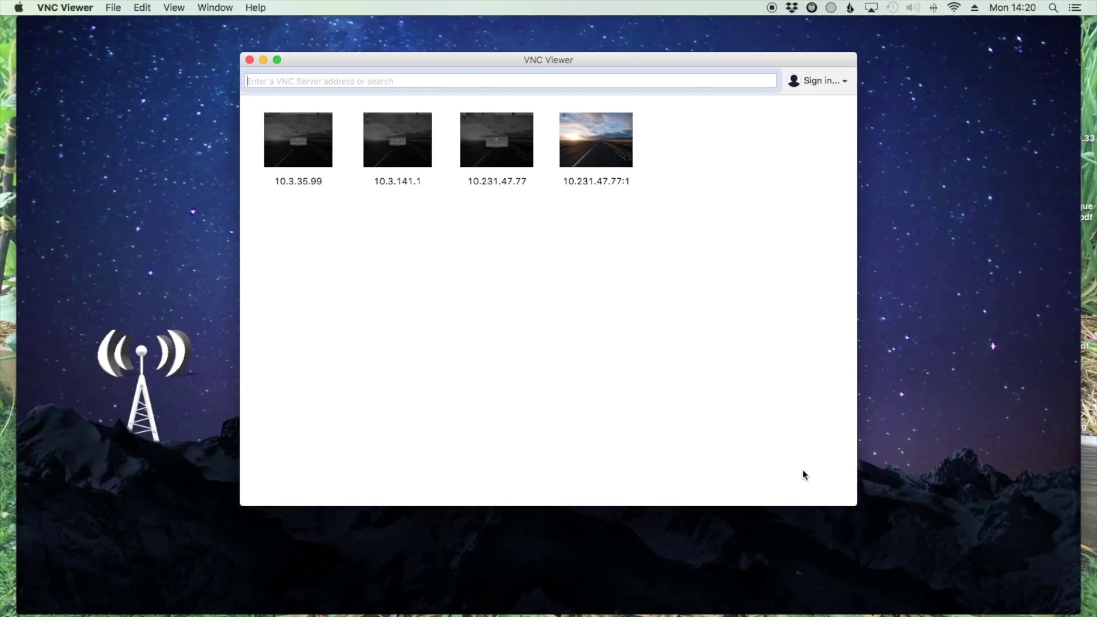
- Open the 10.3.35.99 VNC session and log in with the Pi's username and password
{"action": "double_click", "coordinate": [300, 146]}
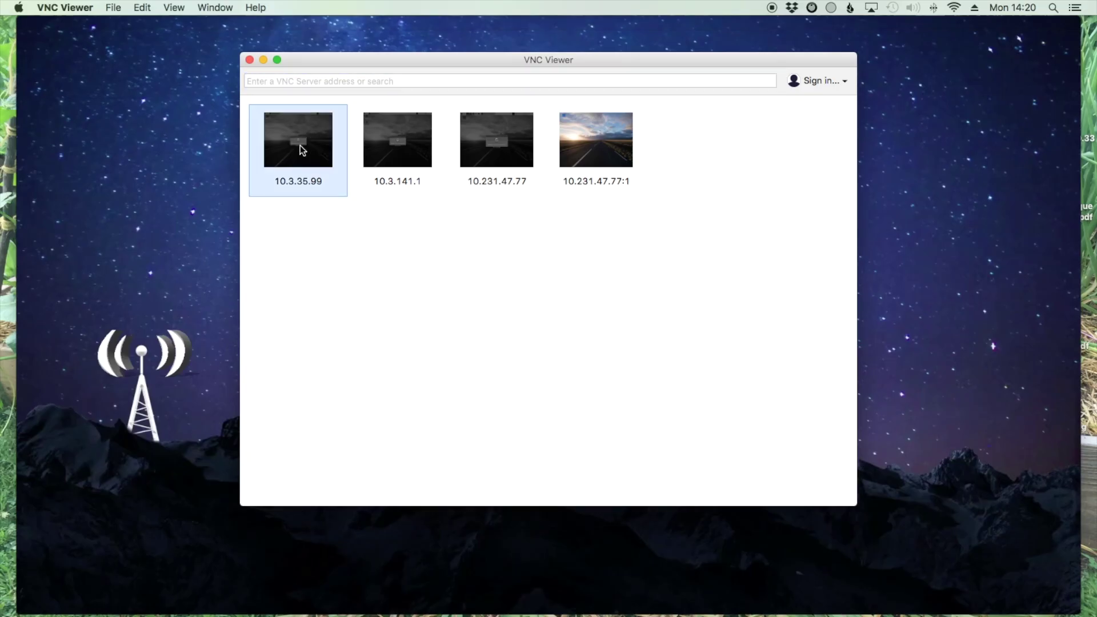
{"action": "type", "text": "pi"}
{"action": "key", "text": "Tab"}
{"action": "type", "text": "raspberry"}
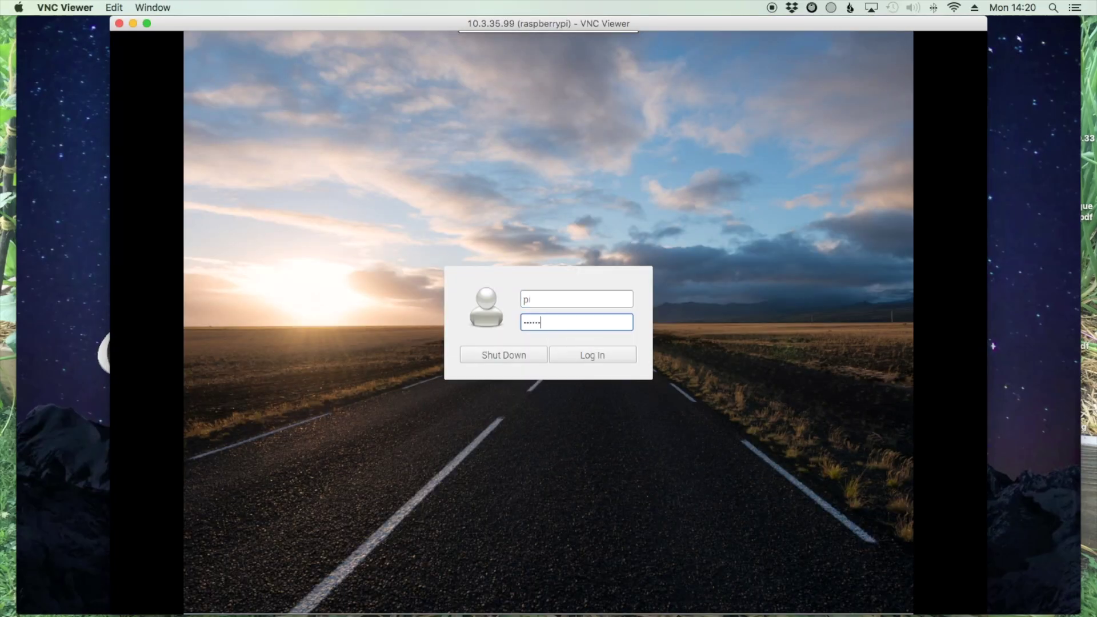
{"action": "key", "text": "Return"}
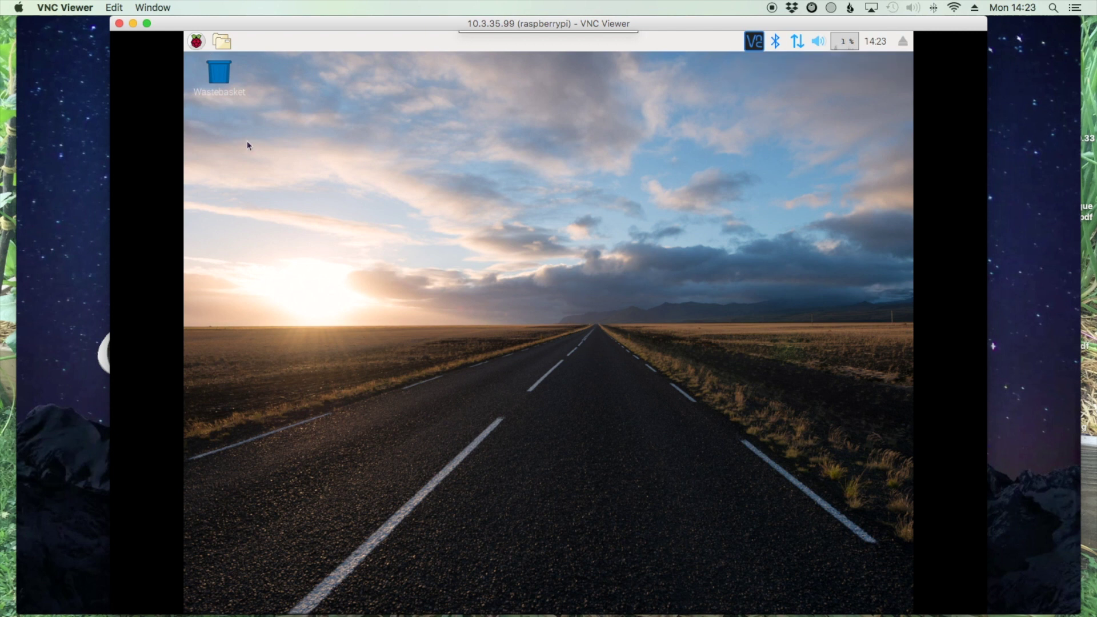
- Launch CHIRP from the Pi's Menu > Accessories
{"action": "left_click", "coordinate": [196, 42]}
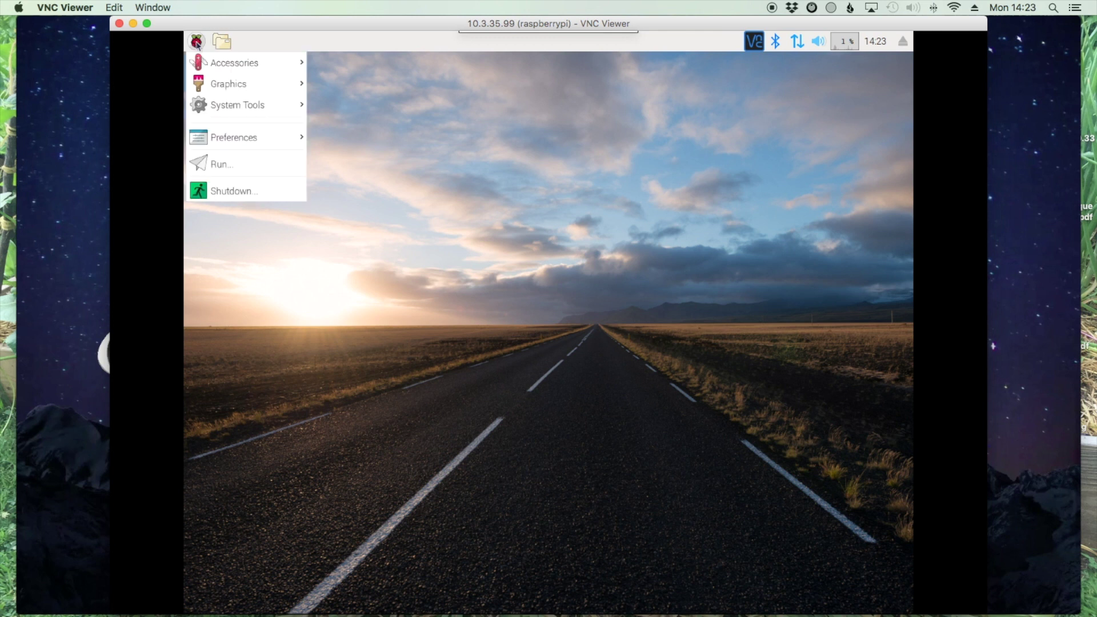
{"action": "mouse_move", "coordinate": [277, 68]}
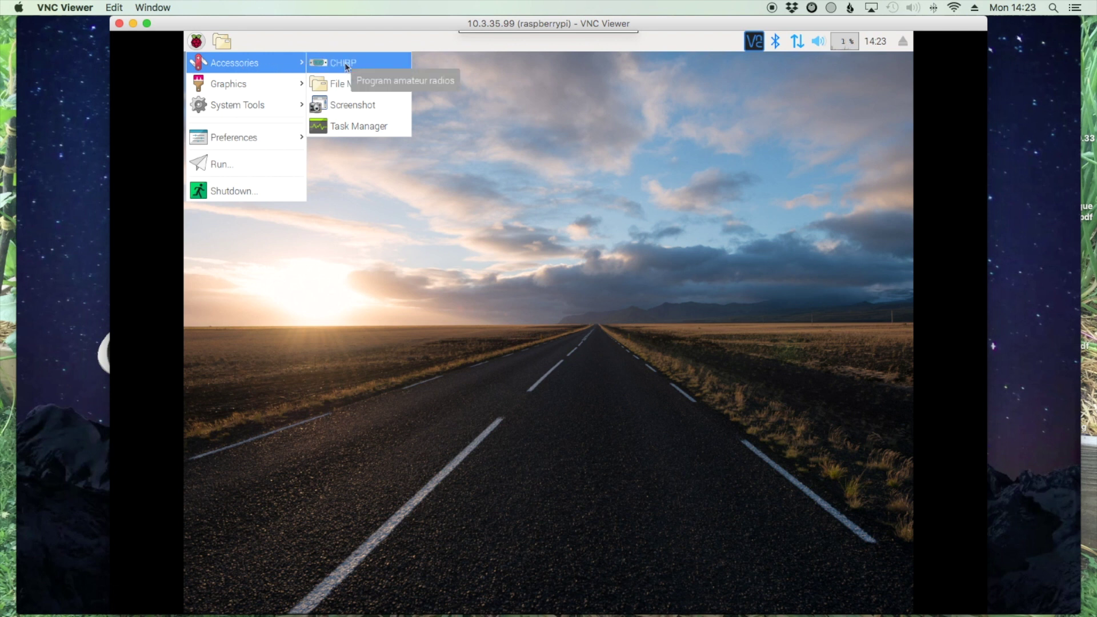
{"action": "left_click", "coordinate": [346, 64]}
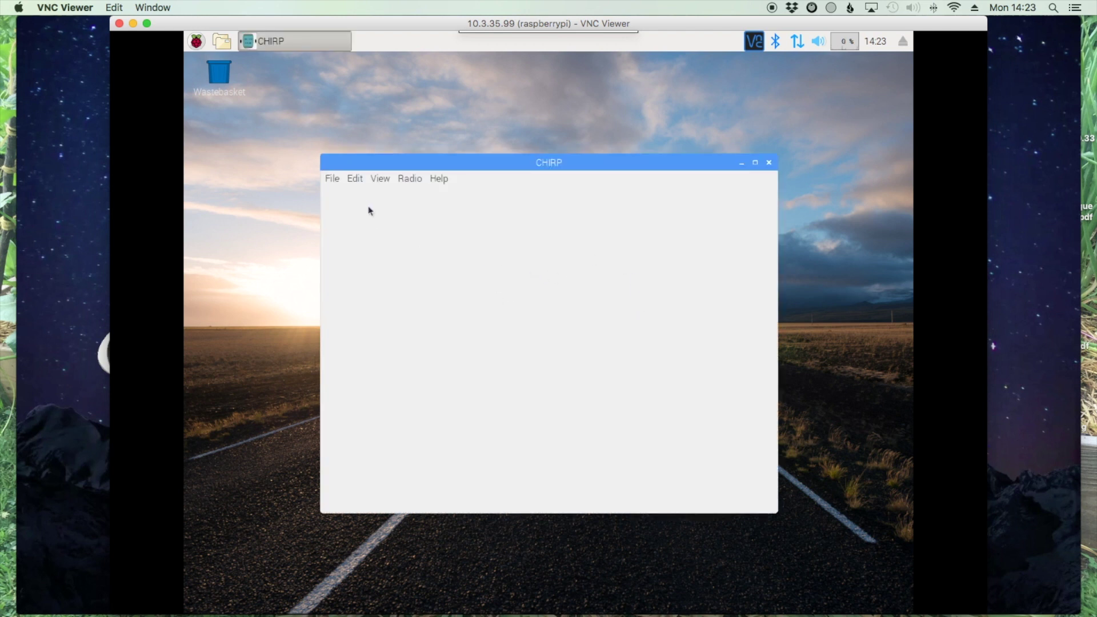
- Download From Radio using port /dev/ttyUSB0, vendor Baofeng and model UV-5R
{"action": "left_click", "coordinate": [416, 183]}
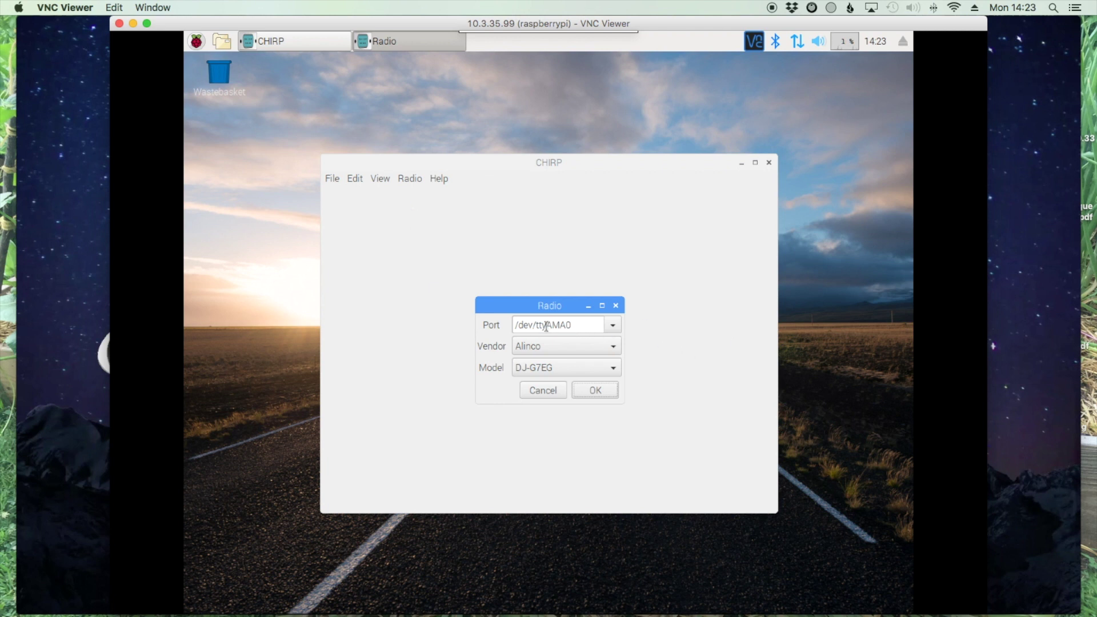
{"action": "left_click", "coordinate": [613, 325]}
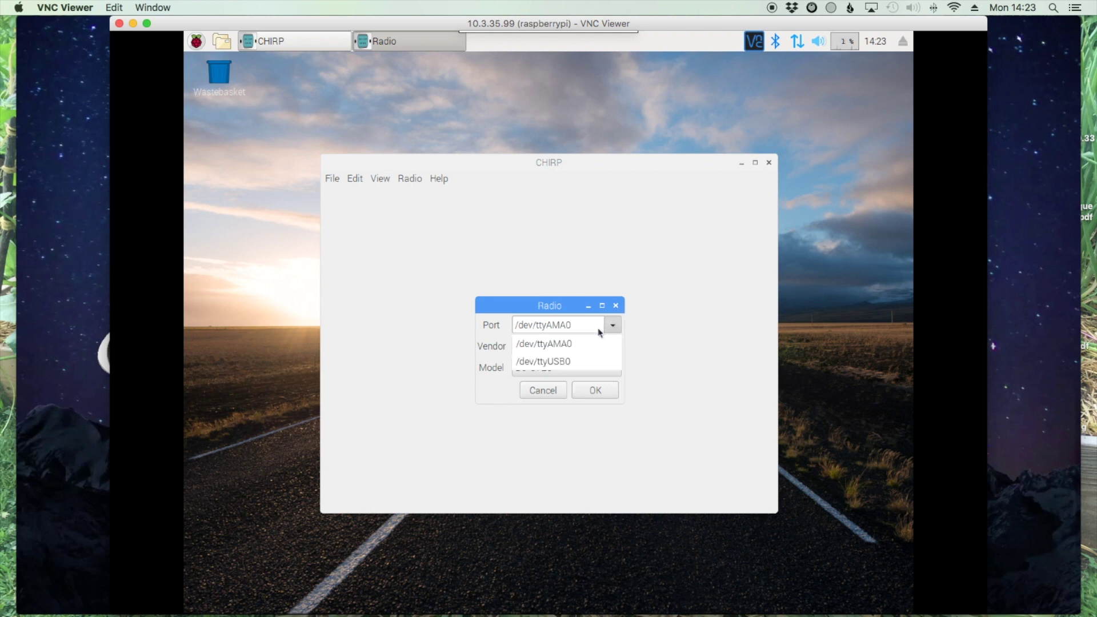
{"action": "left_click", "coordinate": [559, 362]}
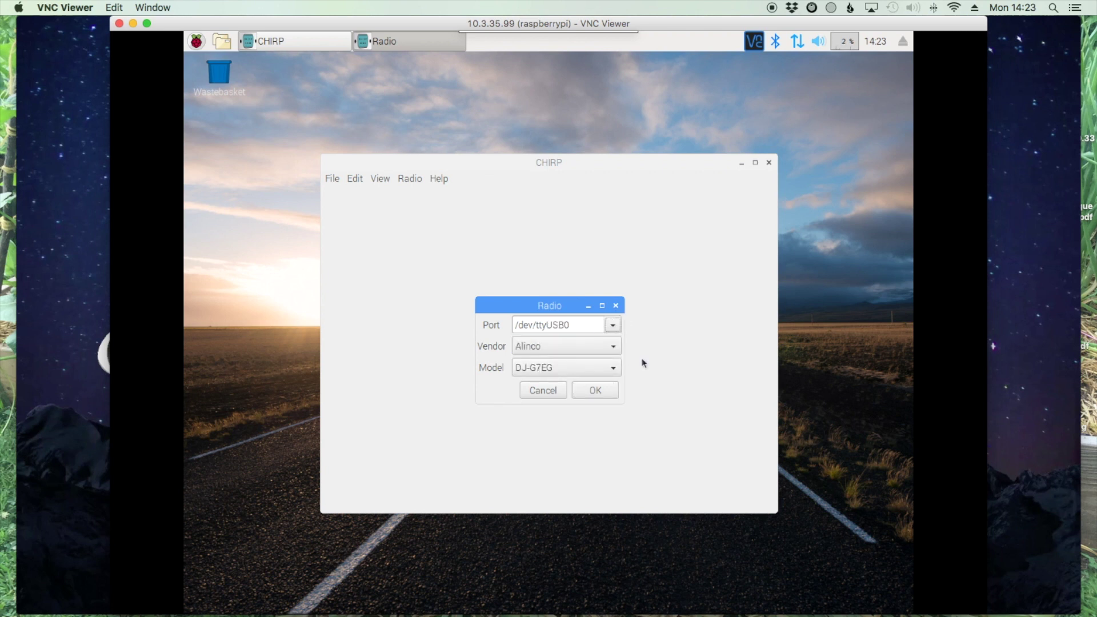
{"action": "left_click", "coordinate": [610, 346]}
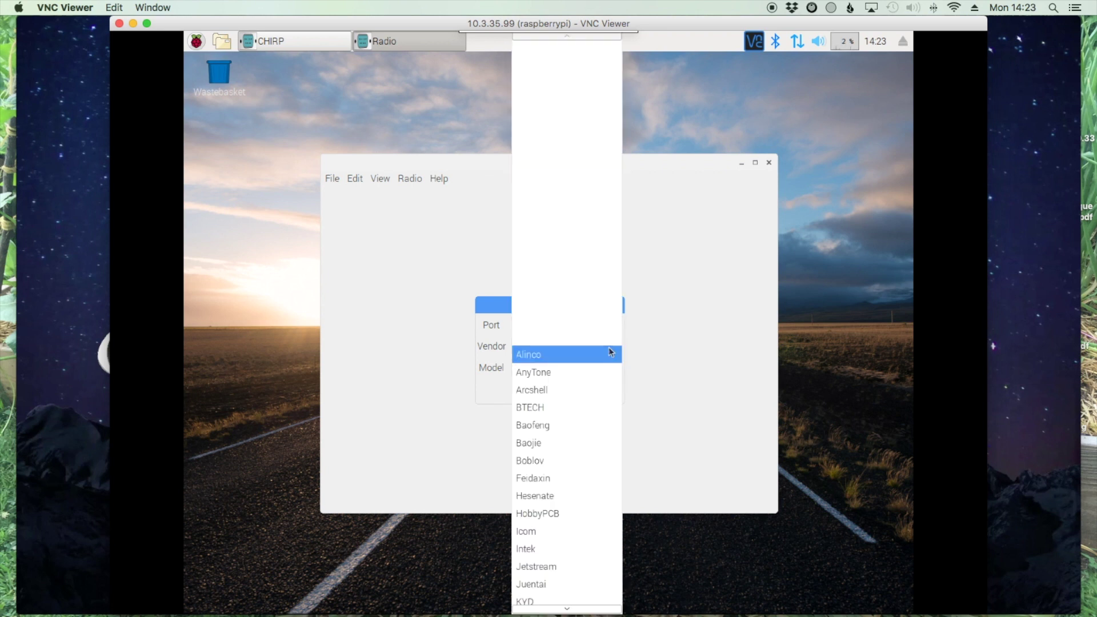
{"action": "left_click", "coordinate": [588, 425]}
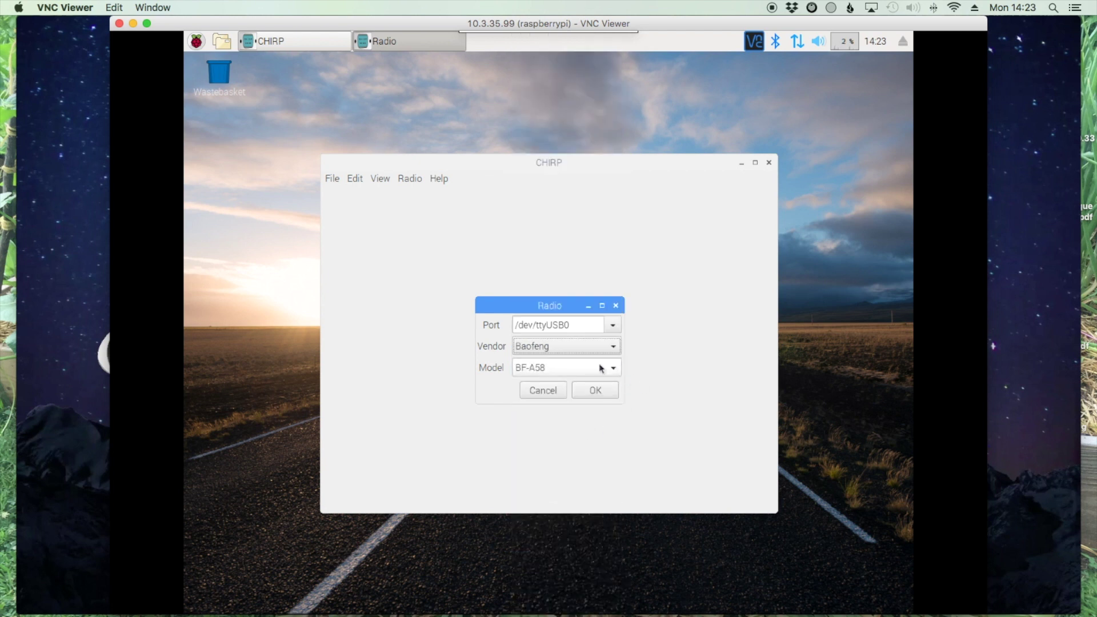
{"action": "left_click", "coordinate": [615, 369]}
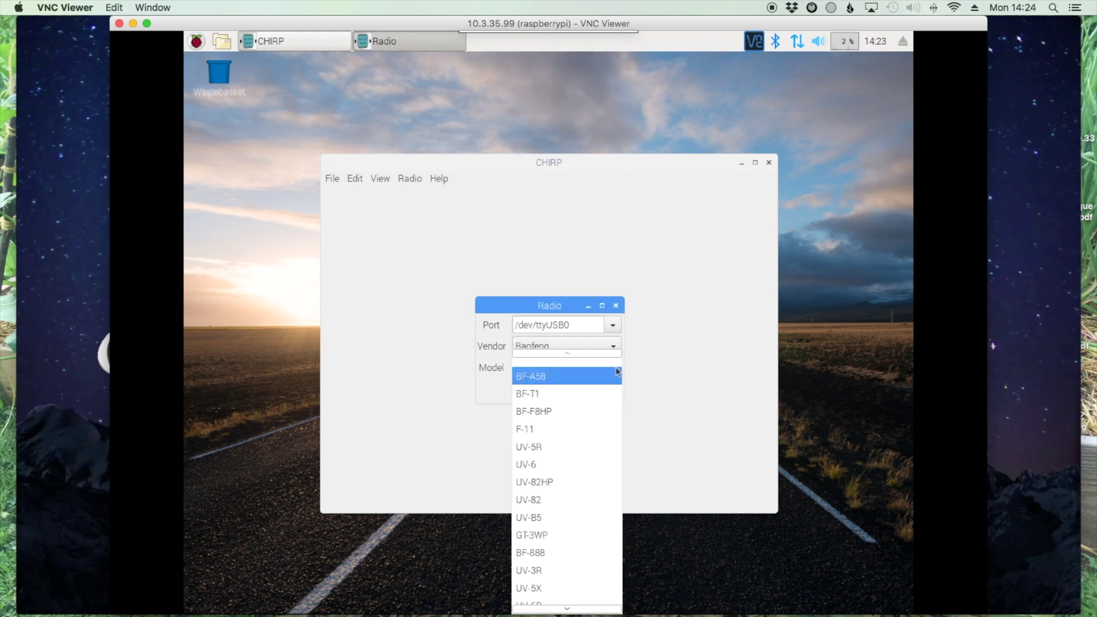
{"action": "left_click", "coordinate": [554, 446]}
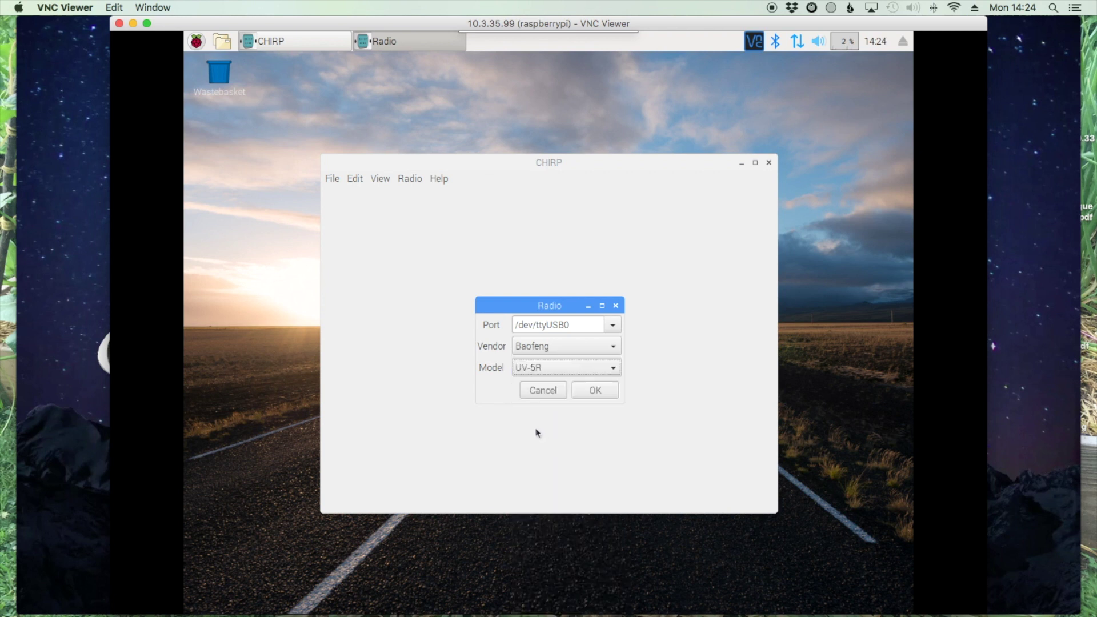
{"action": "left_click", "coordinate": [595, 391]}
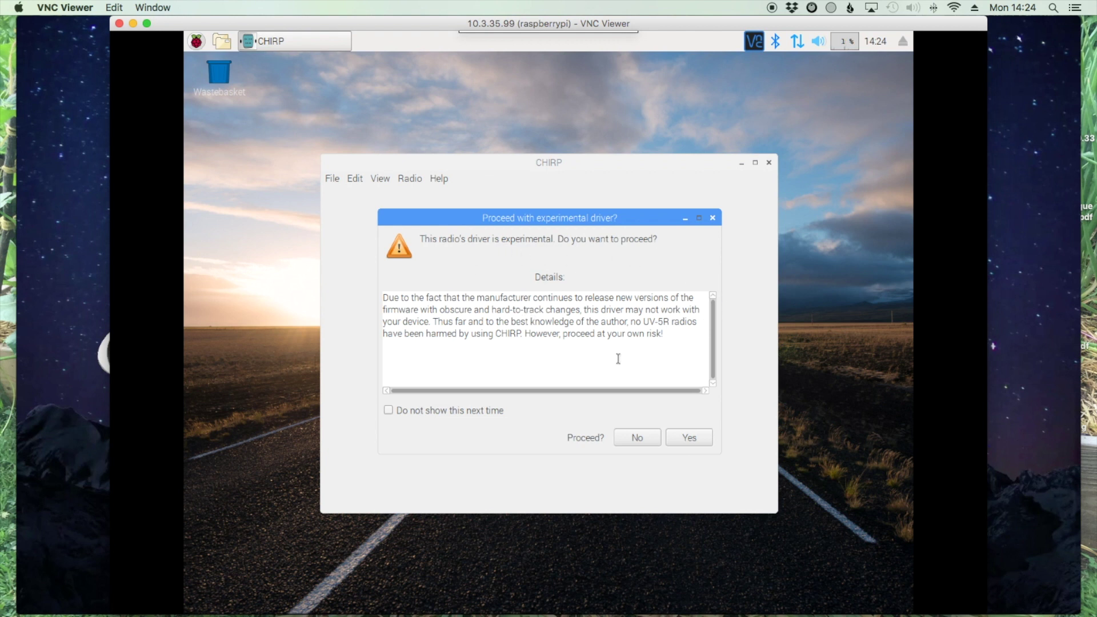
- Accept the experimental UV-5R driver, silence future warnings and instructions, and start the clone
{"action": "left_click", "coordinate": [388, 411]}
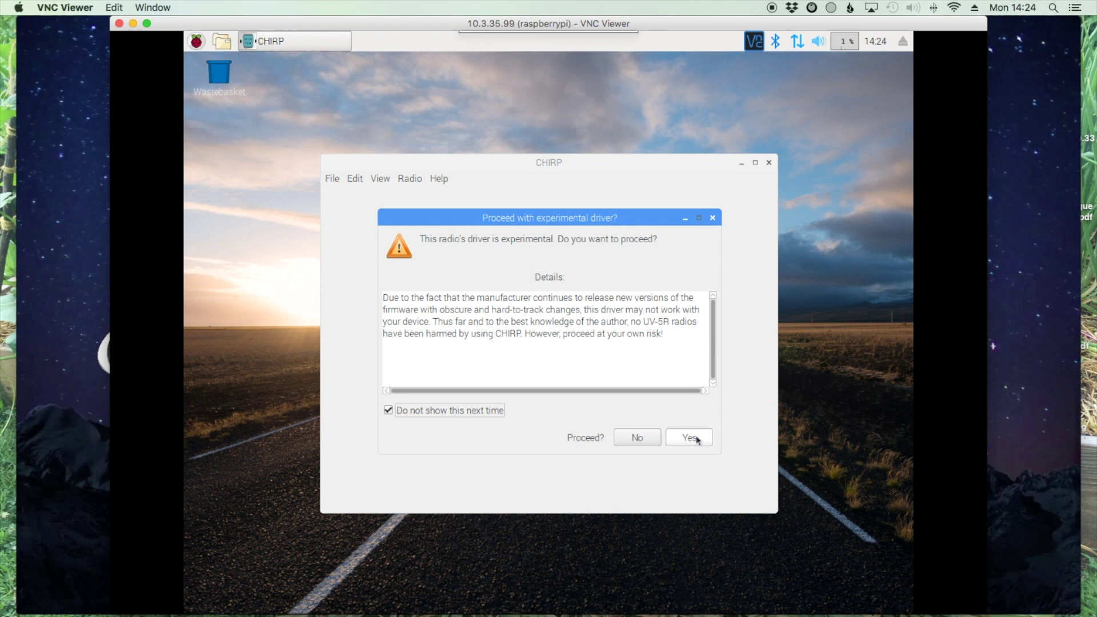
{"action": "left_click", "coordinate": [690, 438]}
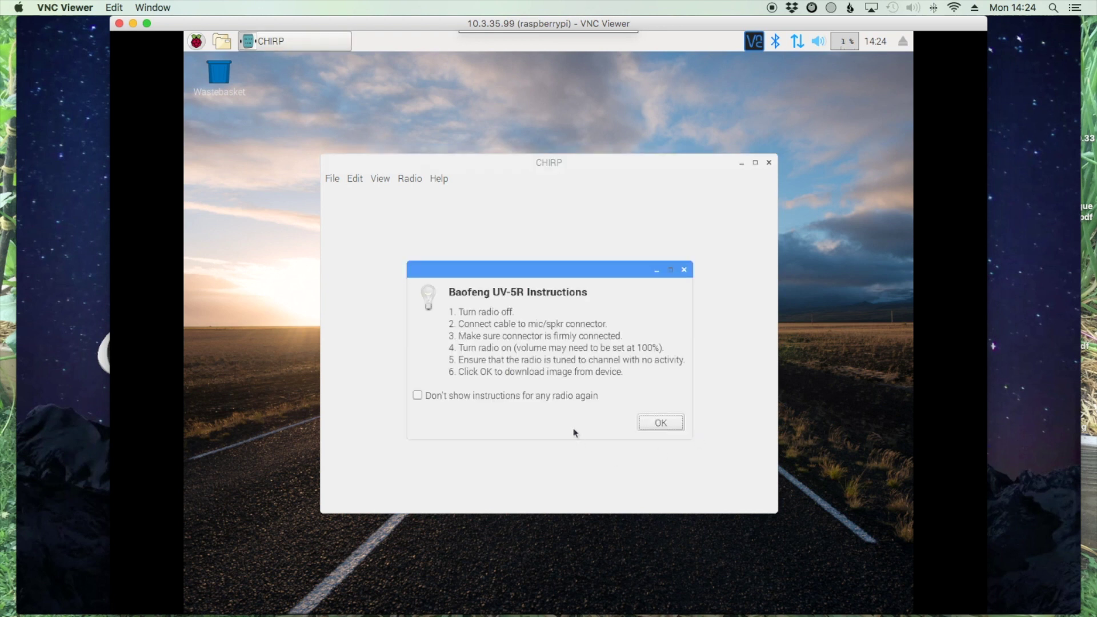
{"action": "left_click", "coordinate": [417, 395]}
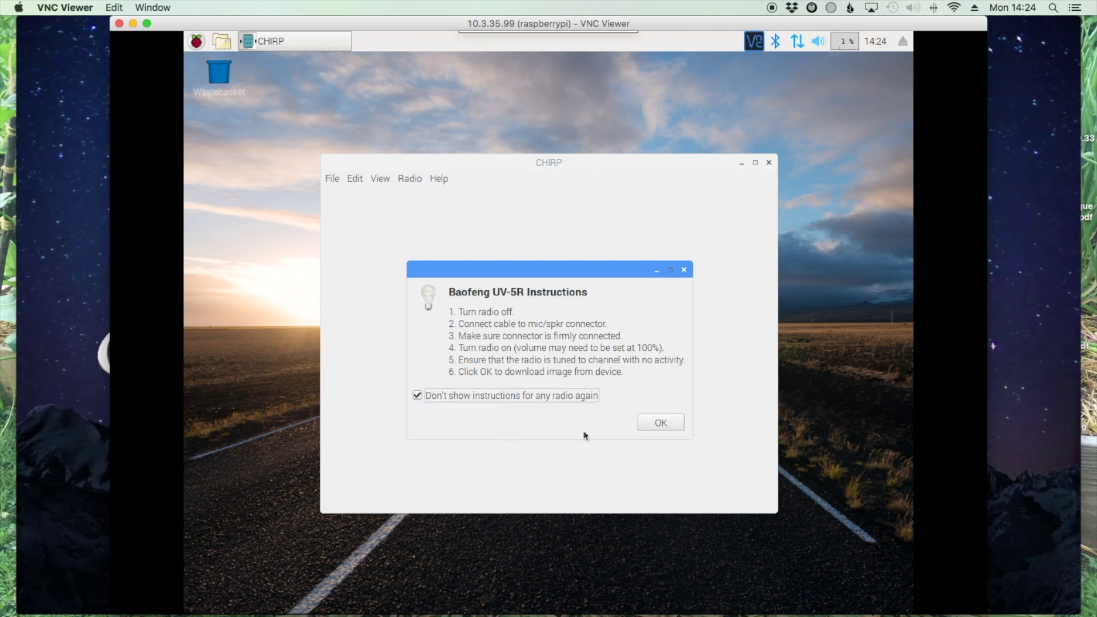
{"action": "left_click", "coordinate": [661, 423]}
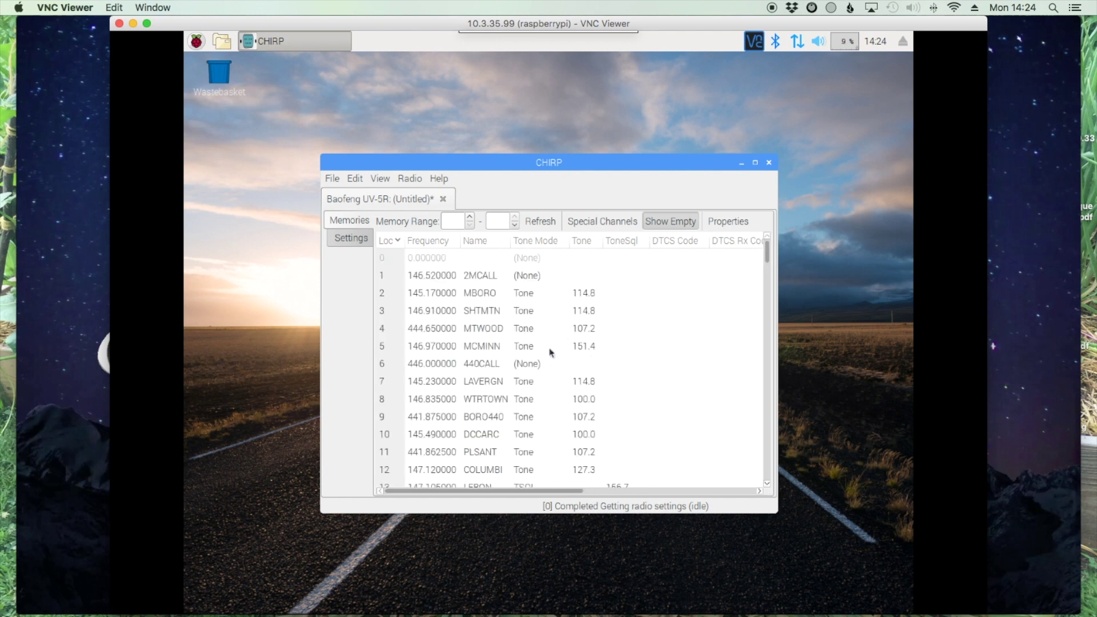
- With the UV-5R memory channels listed, open the Radio menu again
{"action": "left_click", "coordinate": [409, 178]}
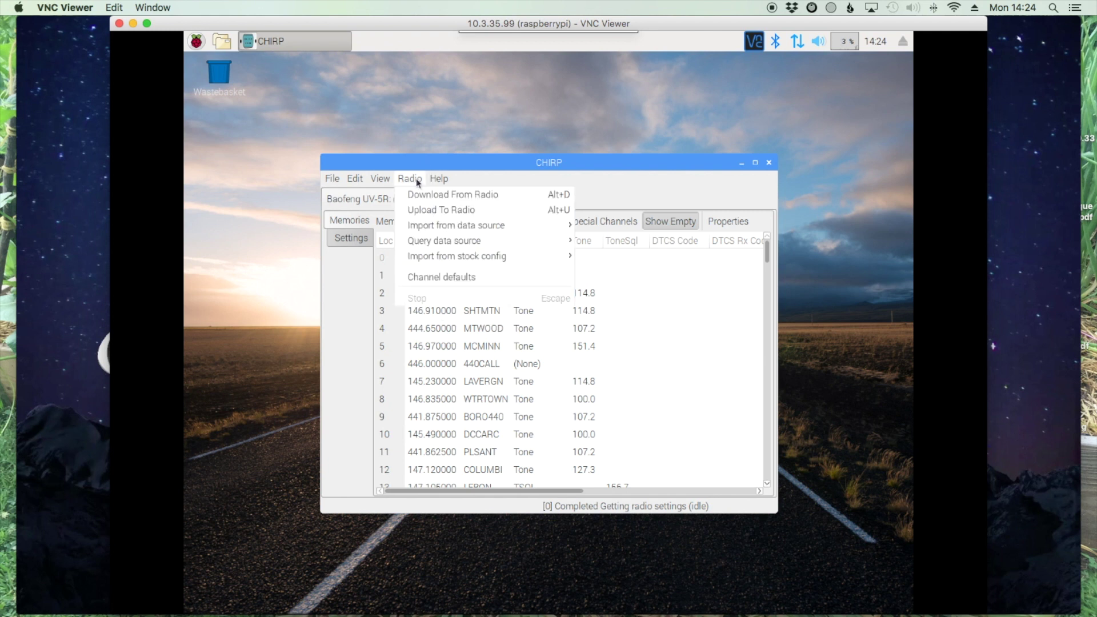
- Start an upload to the Baofeng UV-5R with the port set to /dev/ttyUSB0
{"action": "left_click", "coordinate": [423, 211]}
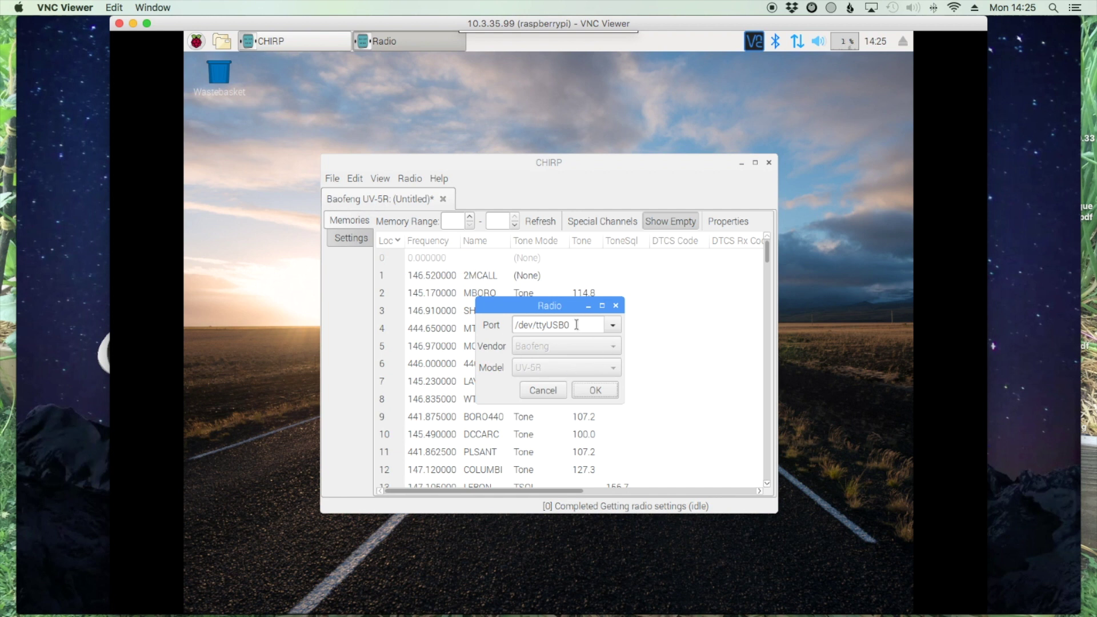
{"action": "left_click", "coordinate": [600, 393]}
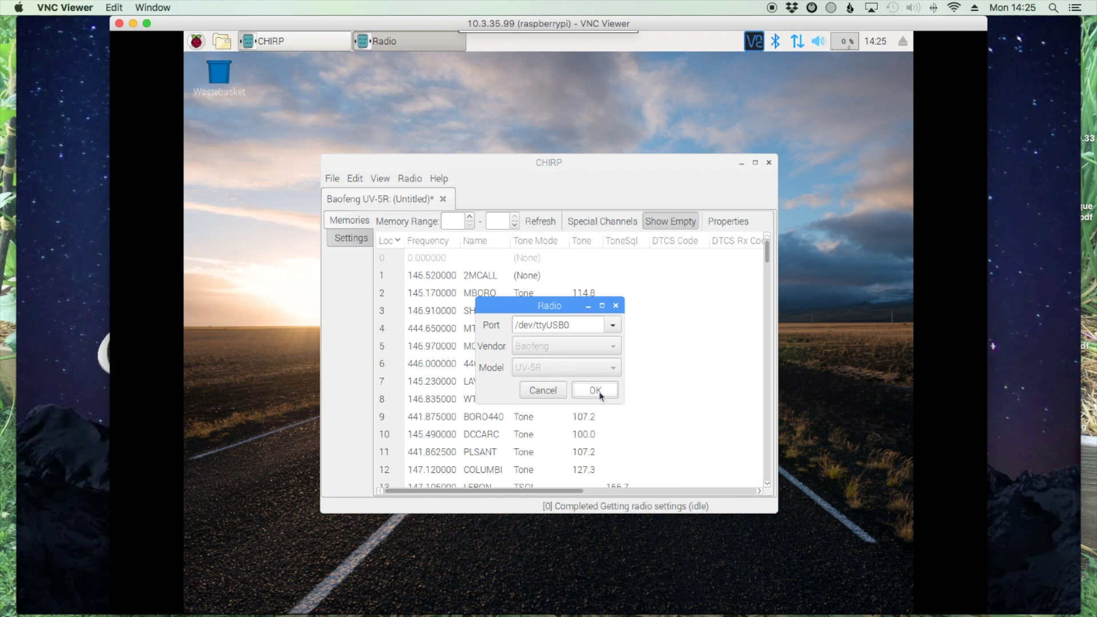